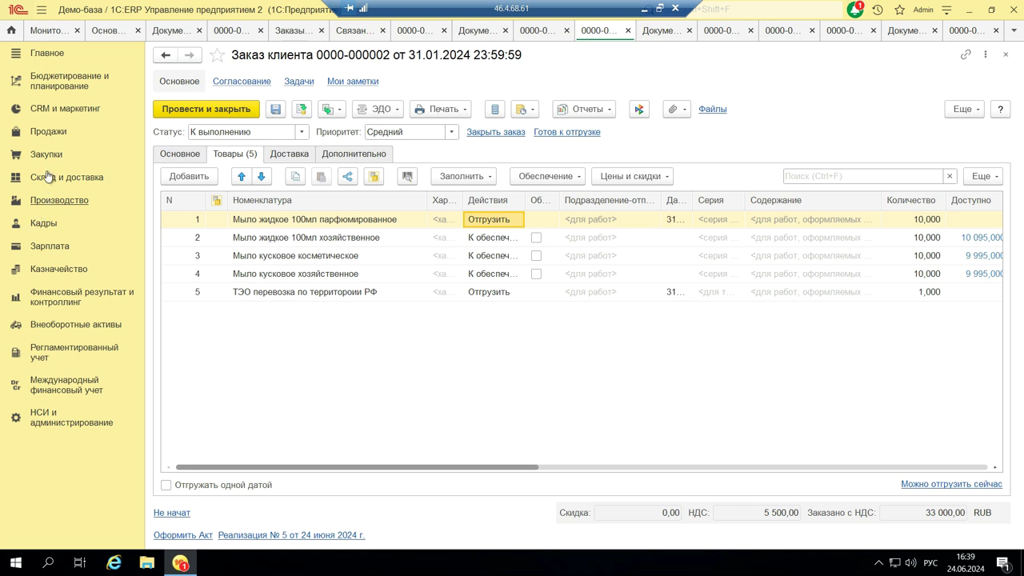
- Open the Гостиница "Заря" customer order dated 05.06.2024 from the list of sales delivery notes awaiting issue
click(42, 133)
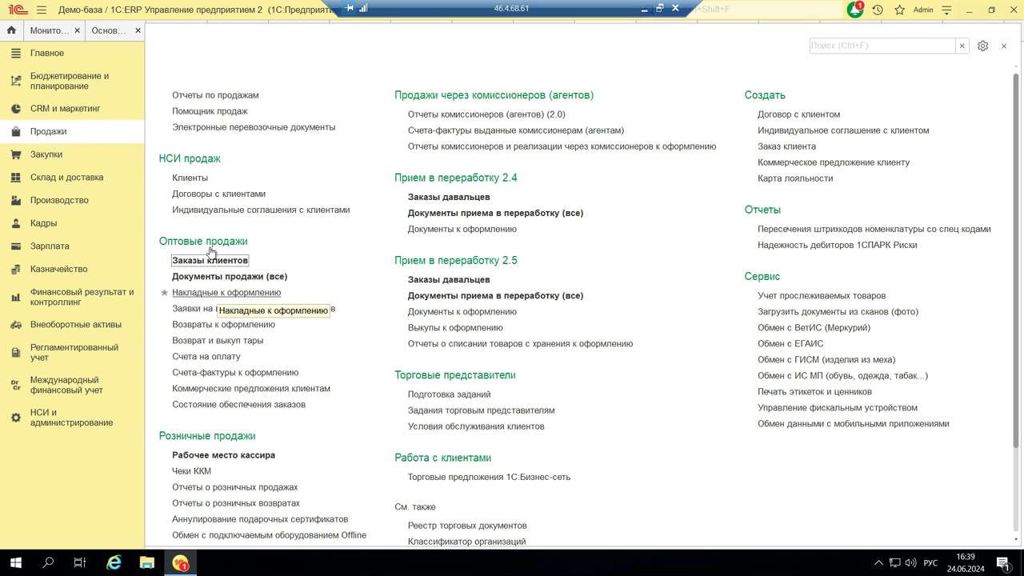
click(200, 294)
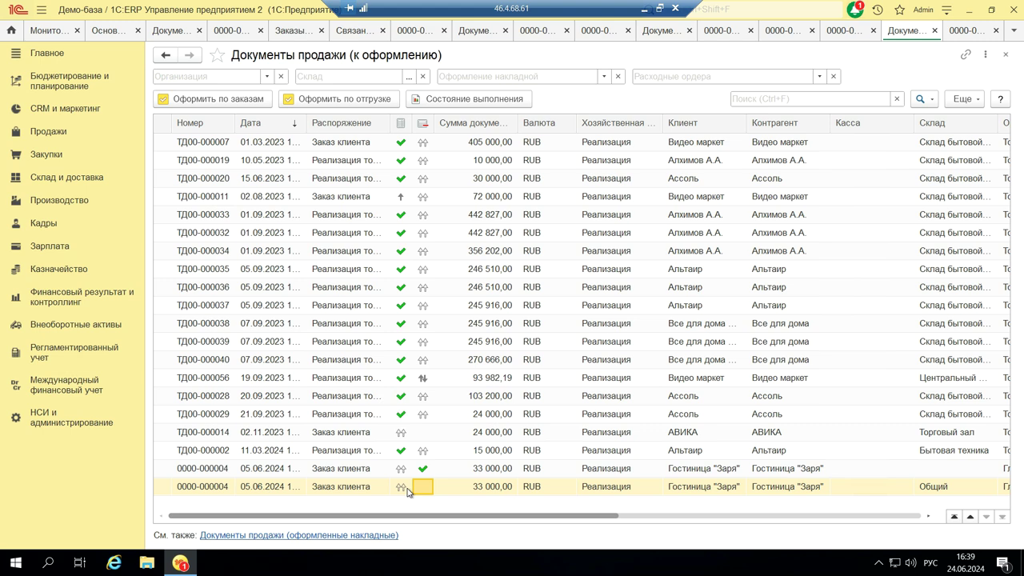
double_click(353, 474)
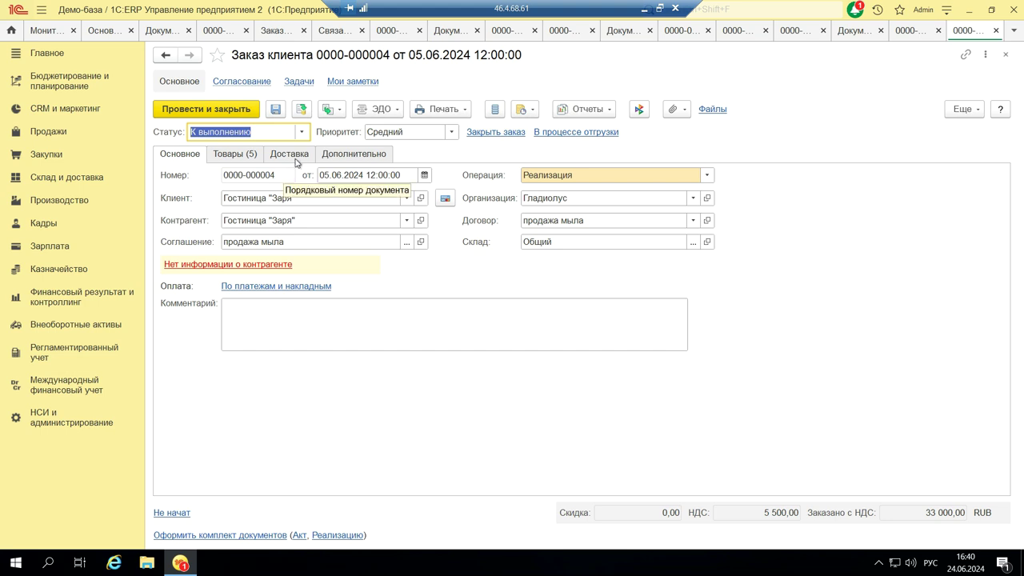
- View the customer order's goods lines with the Номенклатура column widened to read the full item names
click(245, 159)
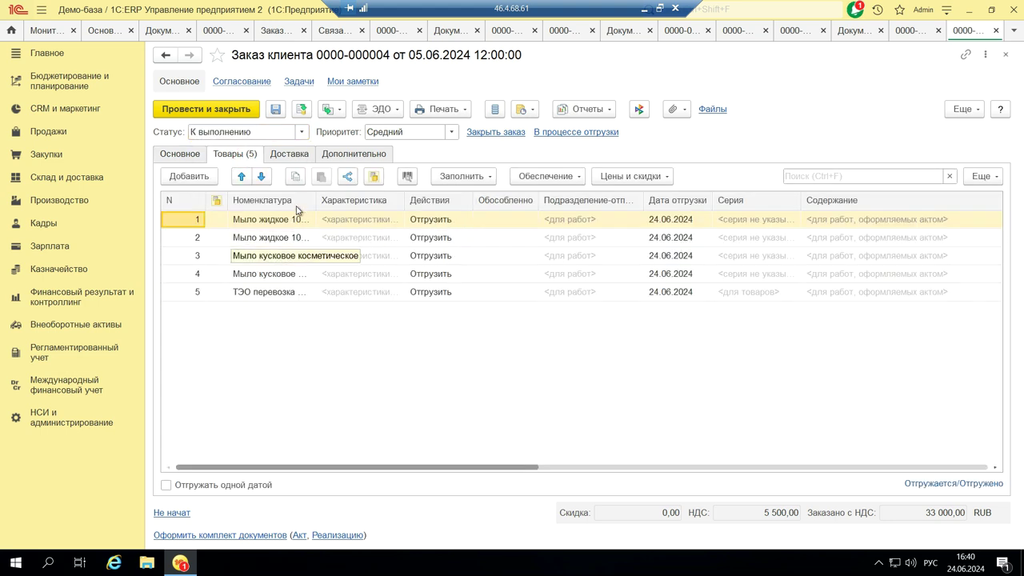
drag(321, 204, 423, 200)
click(325, 294)
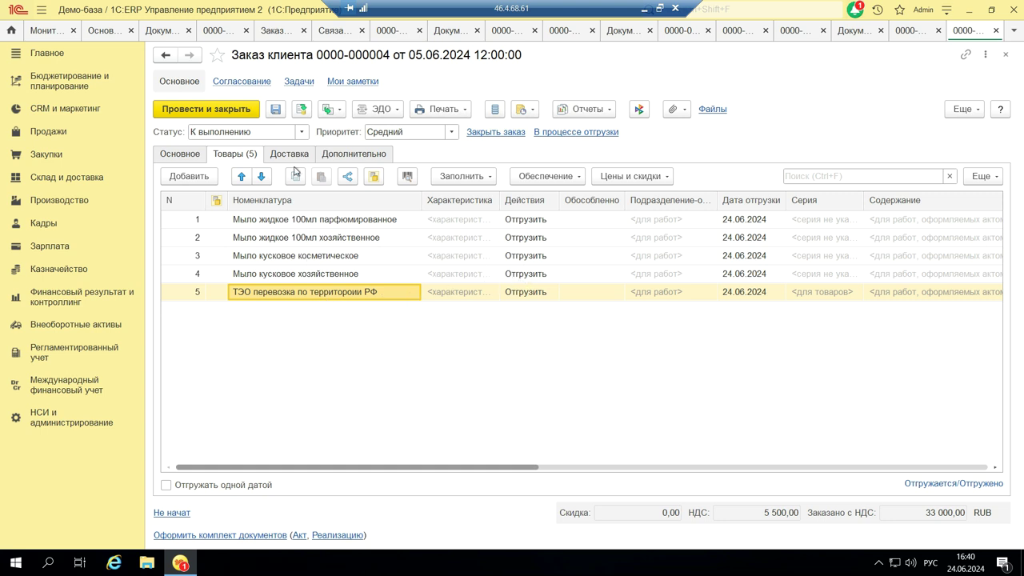
- Create a Реализация товаров и услуг document based on the customer order
click(327, 116)
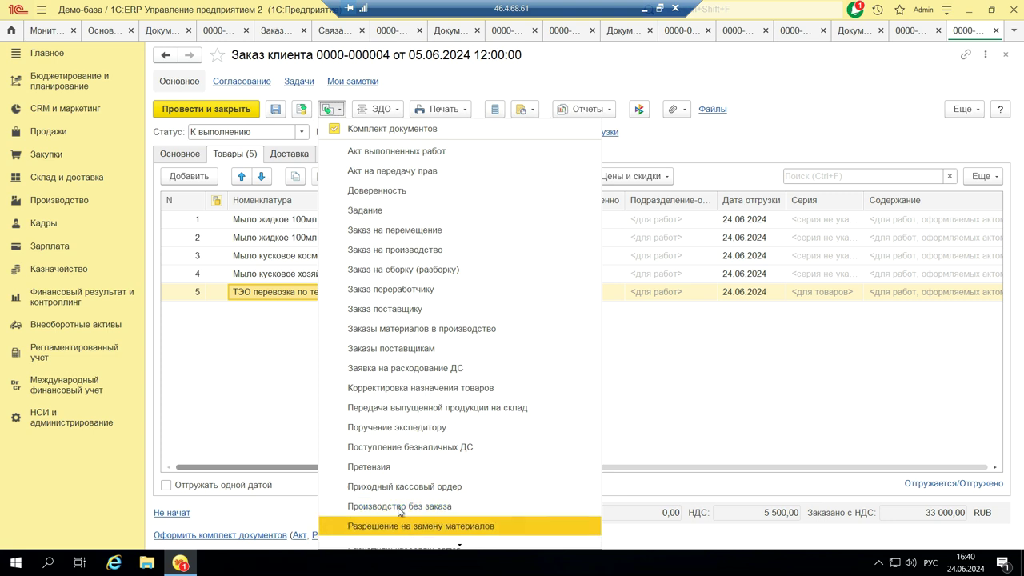
scroll(400, 510, down, 2)
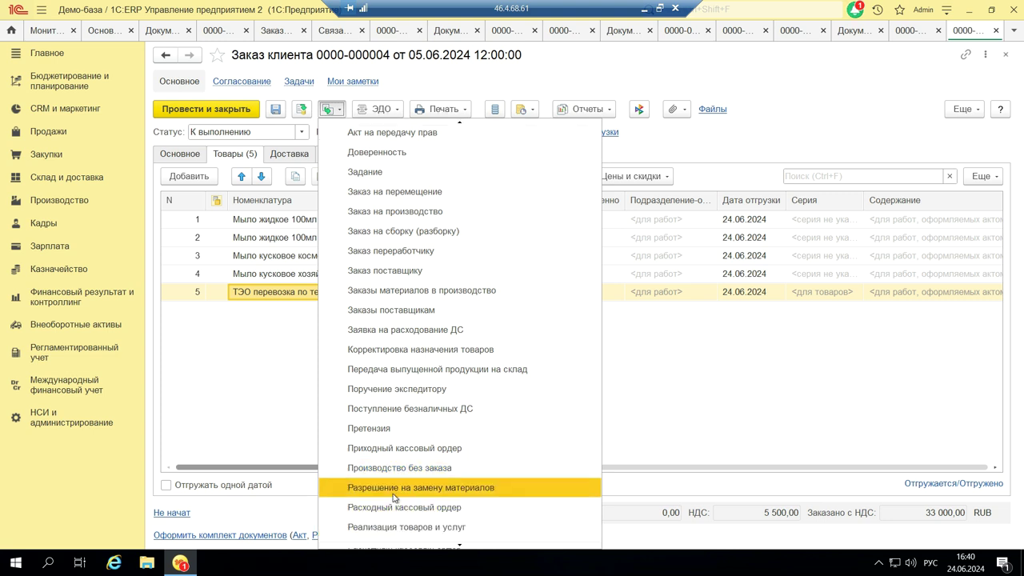
click(387, 530)
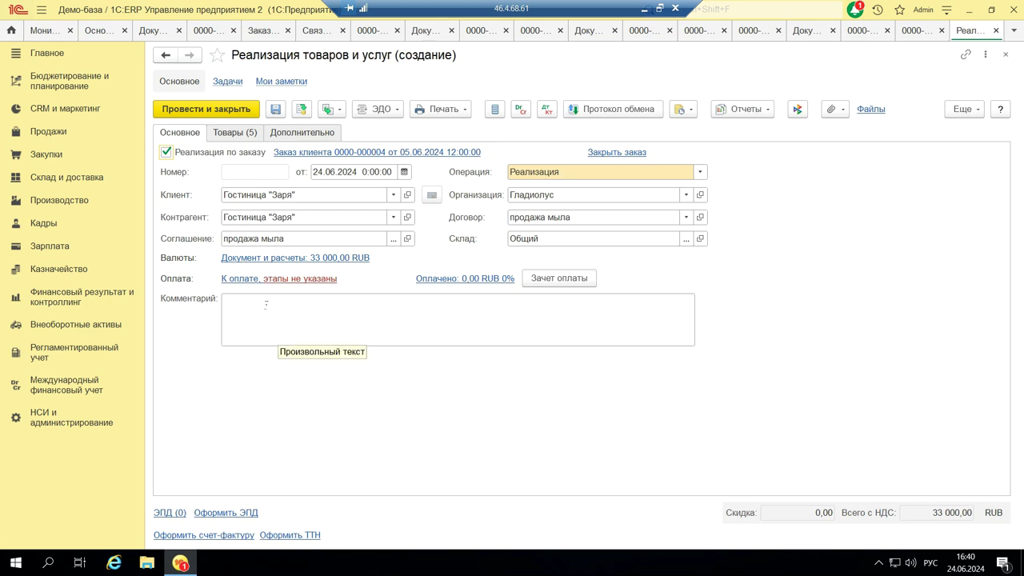
- Review the new sales document's goods lines, including quantities, prices, VAT and amounts, along with its main details
click(227, 134)
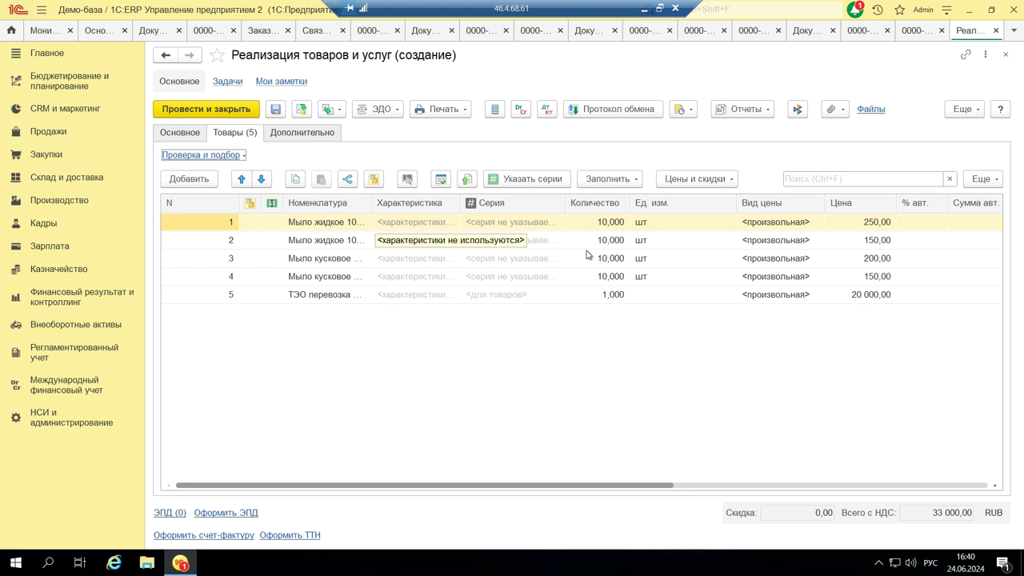
click(729, 298)
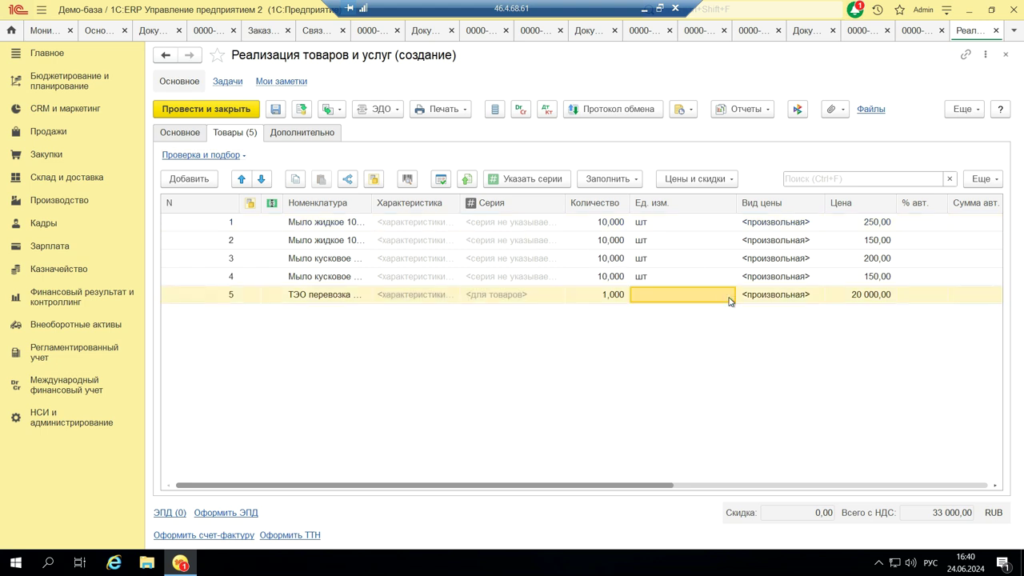
key(Tab)
key(Tab)
key(Tab)
key(Tab)
key(Tab)
key(Tab)
key(Tab)
key(Tab)
key(Tab)
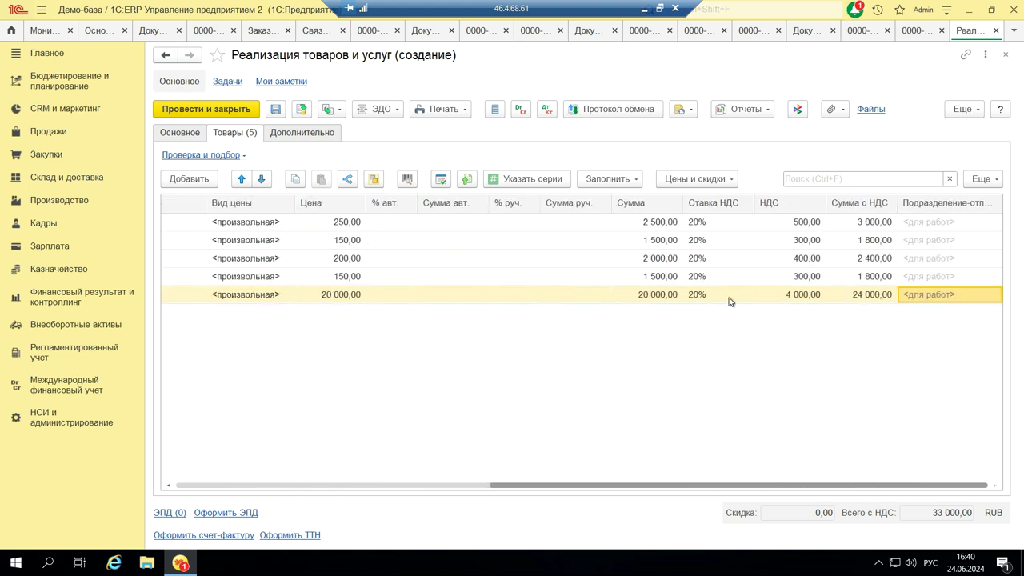
click(164, 137)
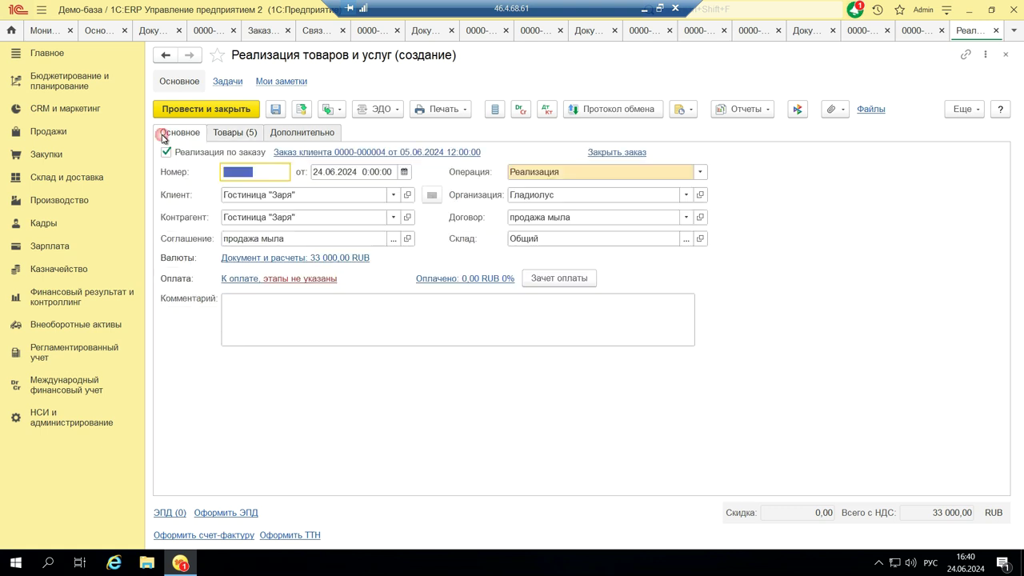
click(233, 135)
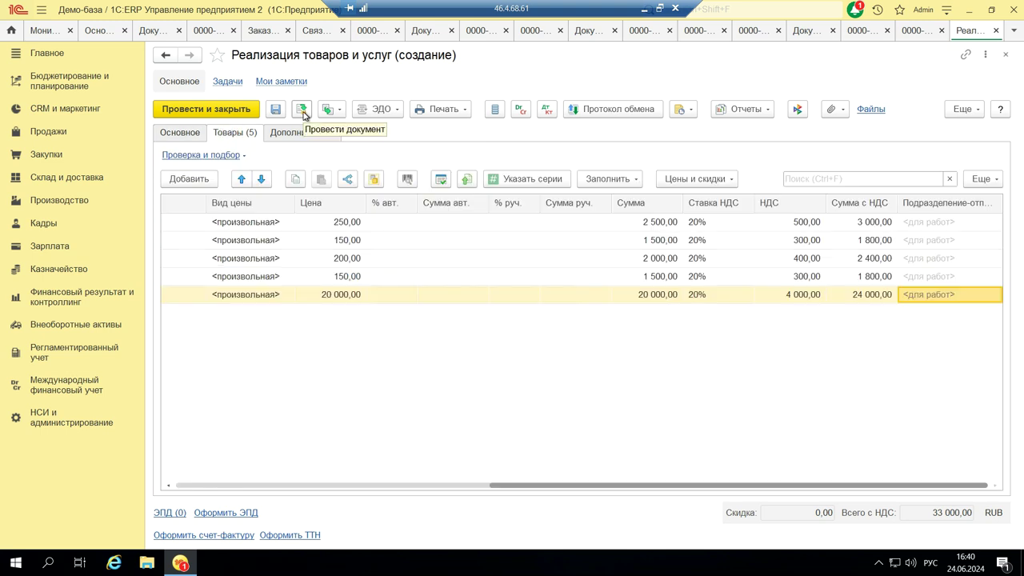
- Set the sales document's Подразделение to Торговое направление and post the document
click(301, 110)
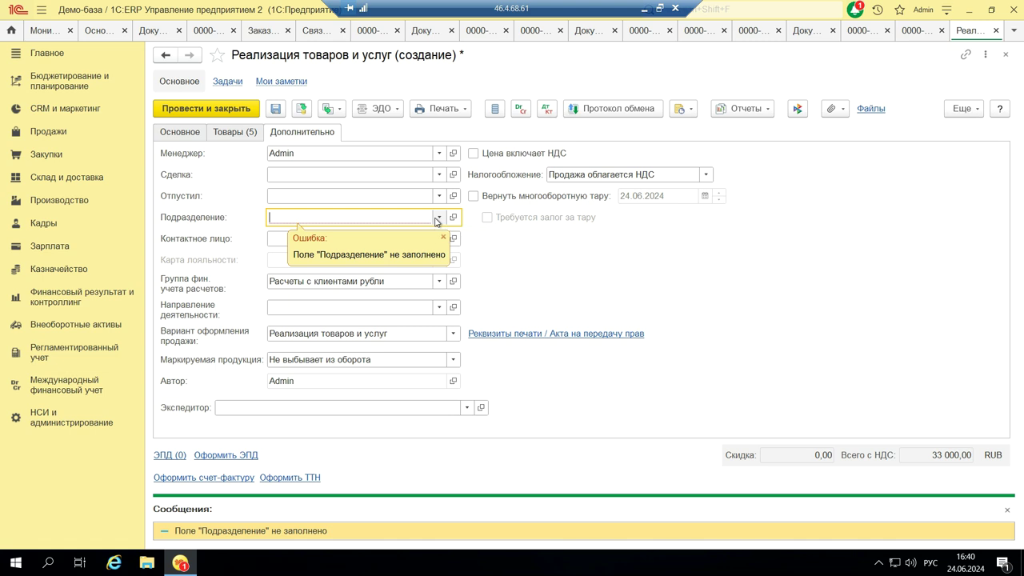
click(437, 217)
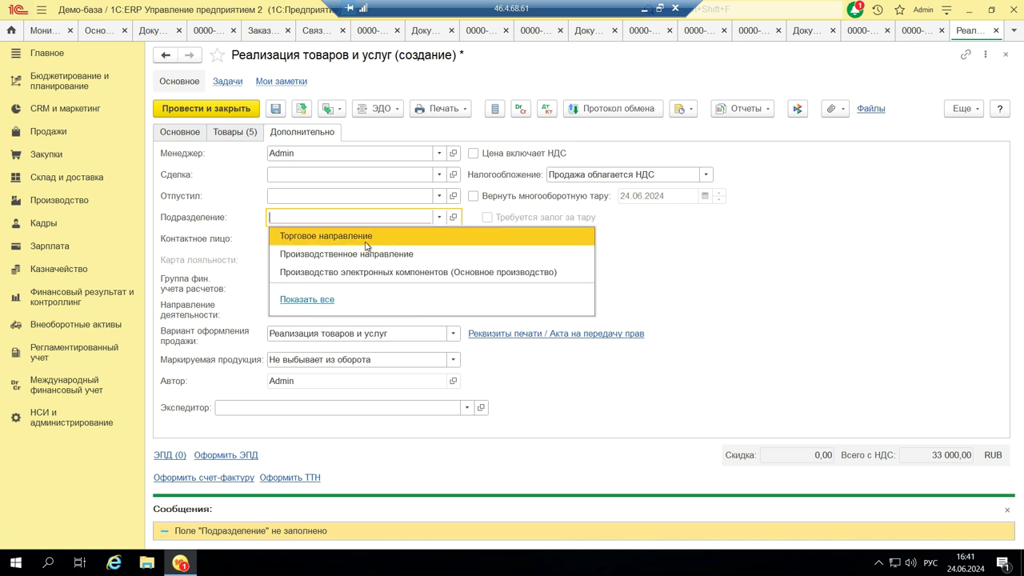
click(366, 242)
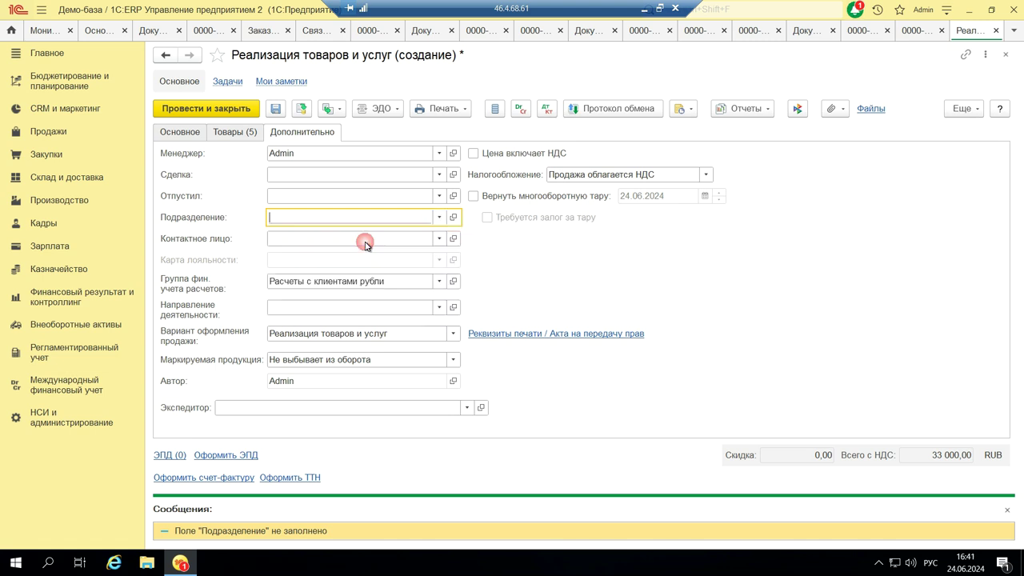
click(301, 114)
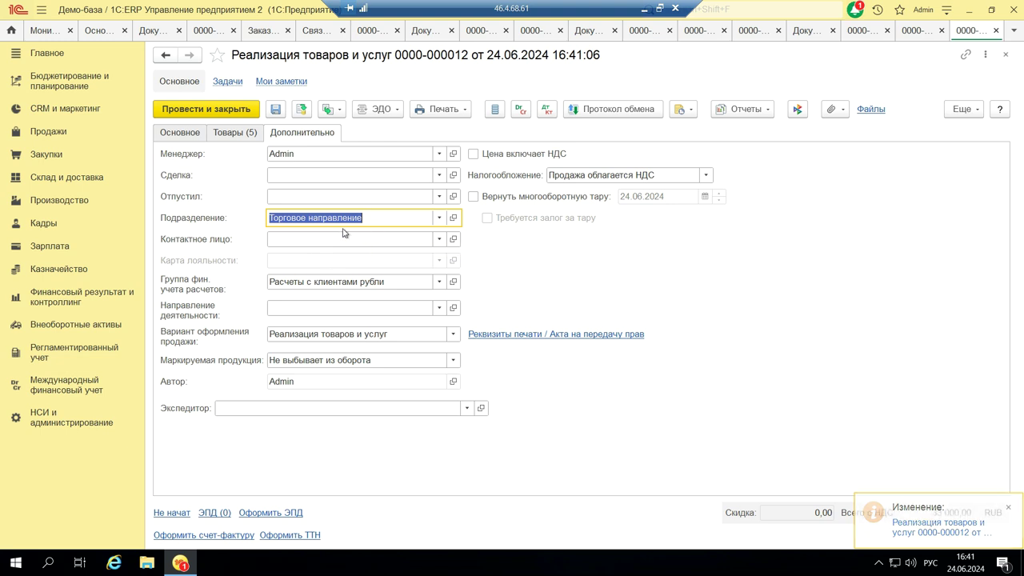
- View the Состояние выполнения report for the posted sales document and close it
click(724, 114)
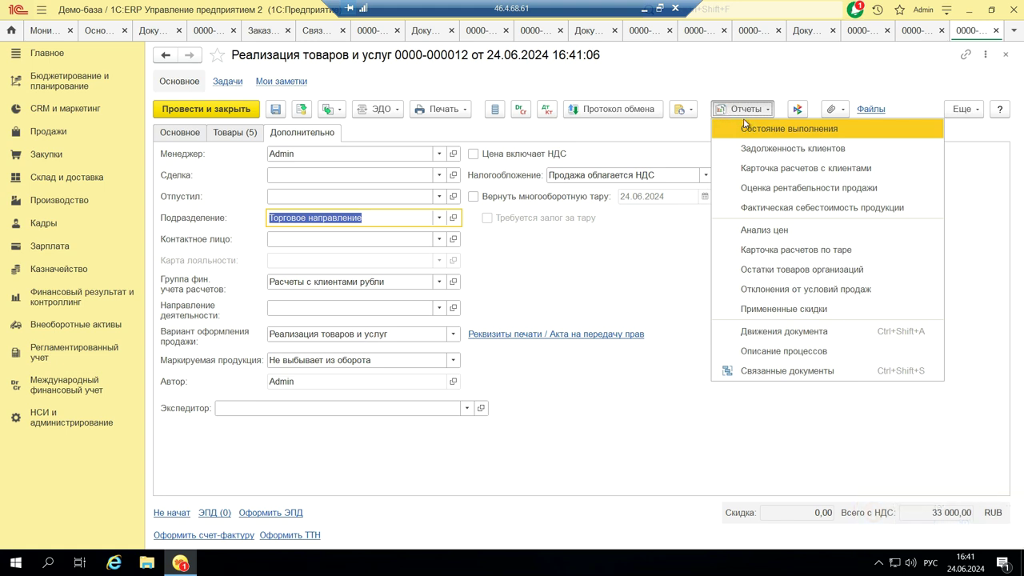
click(746, 131)
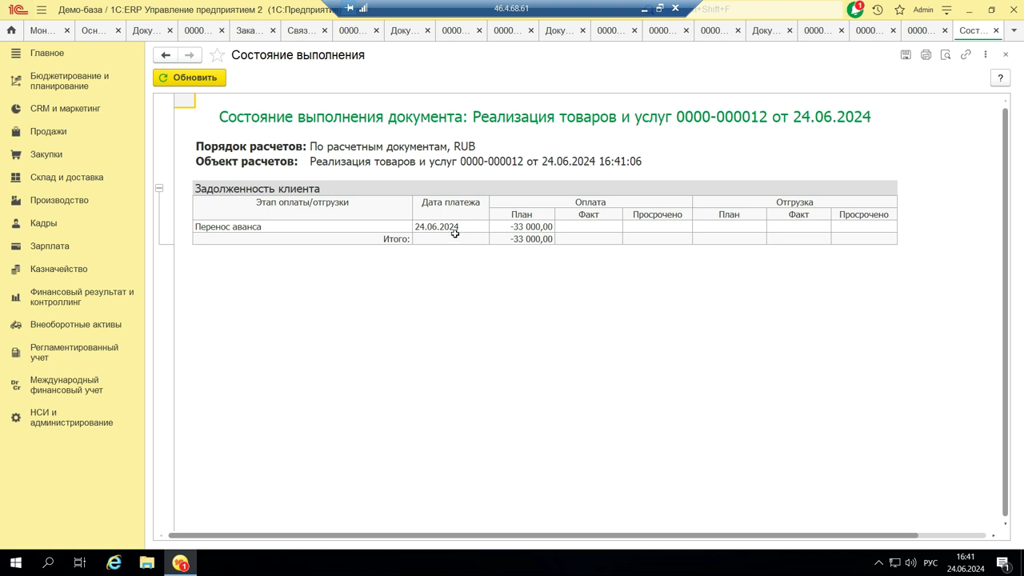
key(Escape)
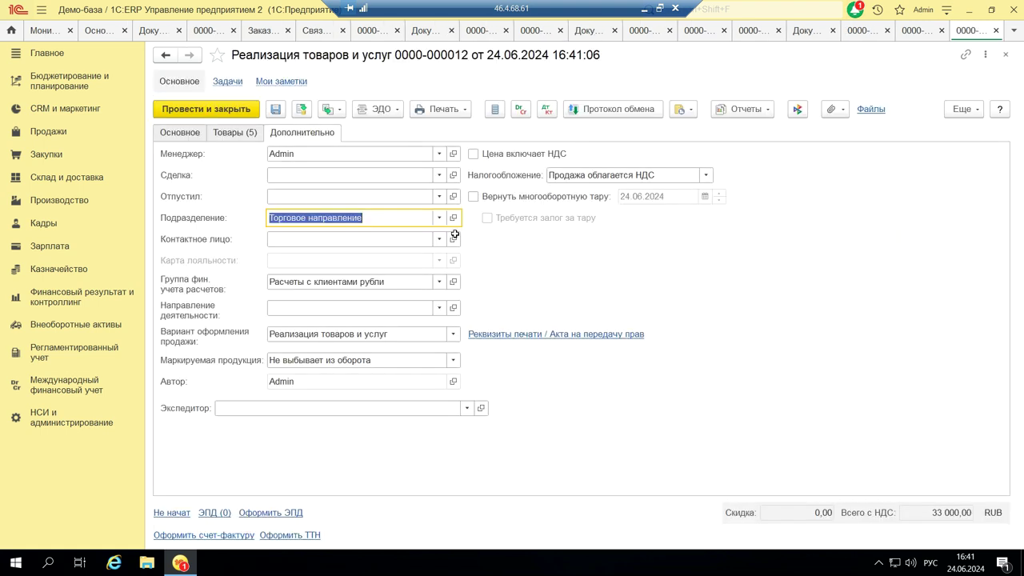
- Generate the Движения документа report for the sales document
click(747, 112)
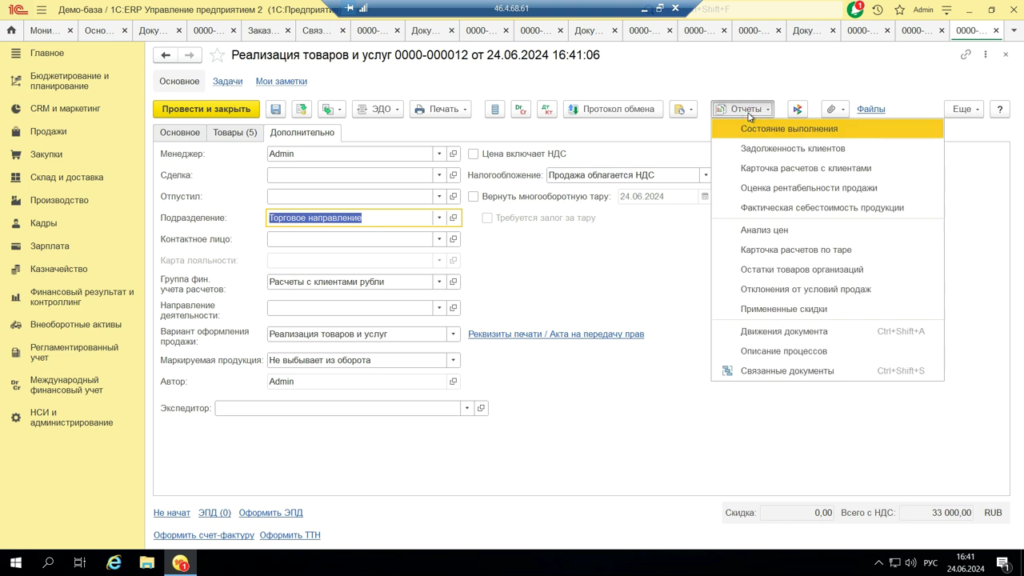
click(759, 334)
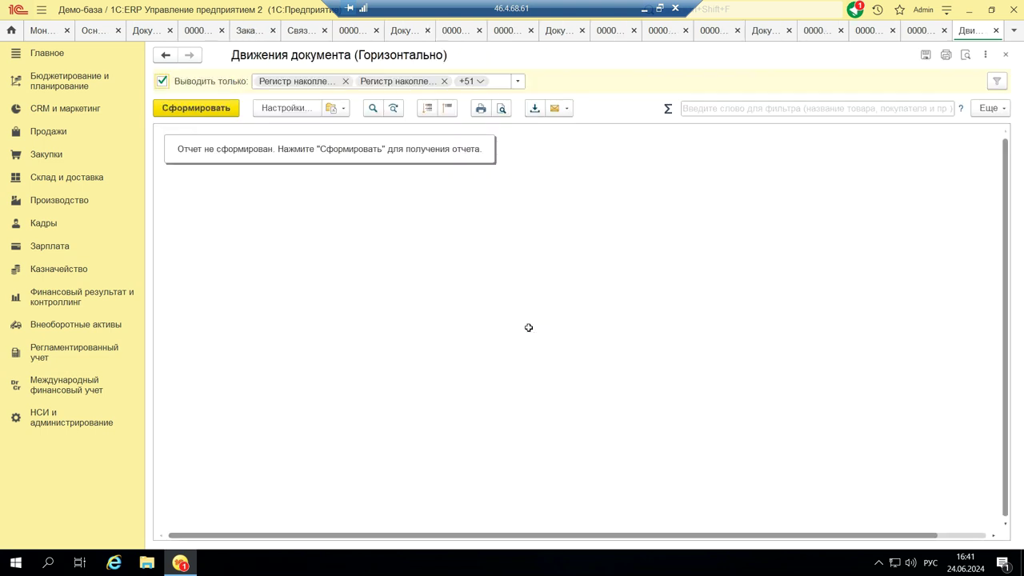
click(186, 110)
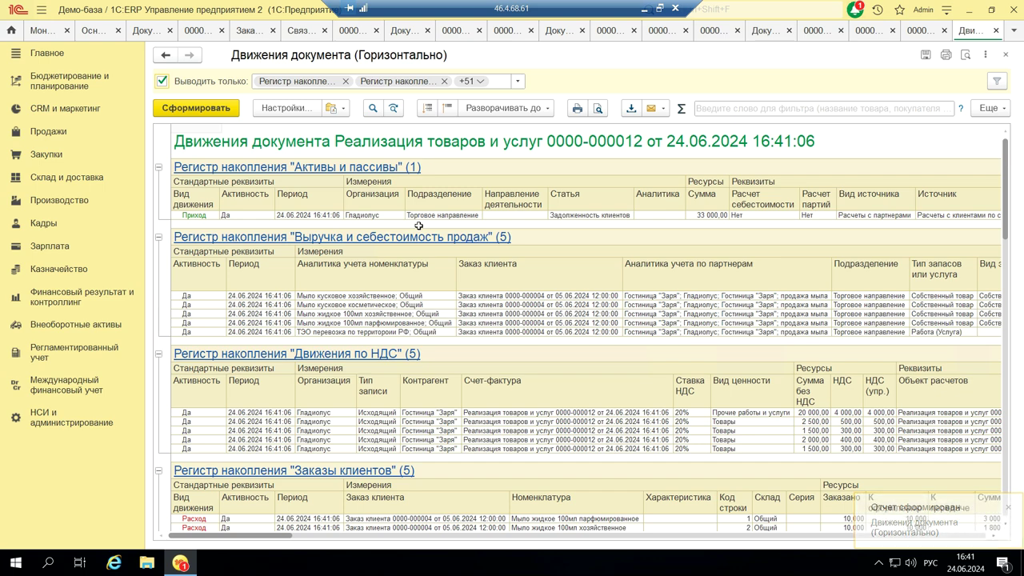
- Examine the accumulation and information register entries made by the sales document and close the report
scroll(418, 226, down, 3)
scroll(419, 226, up, 3)
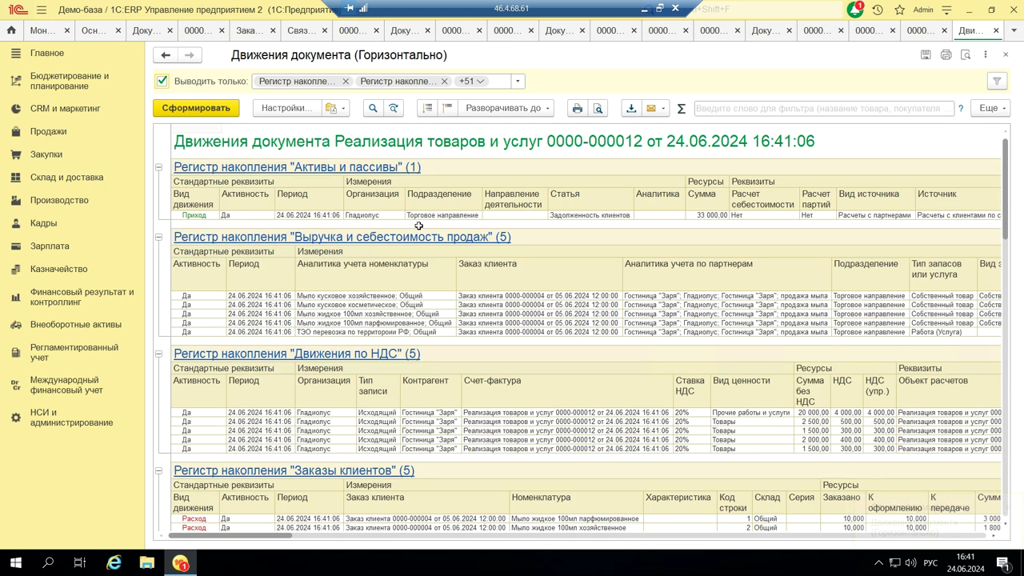
scroll(419, 226, down, 3)
scroll(418, 226, down, 8)
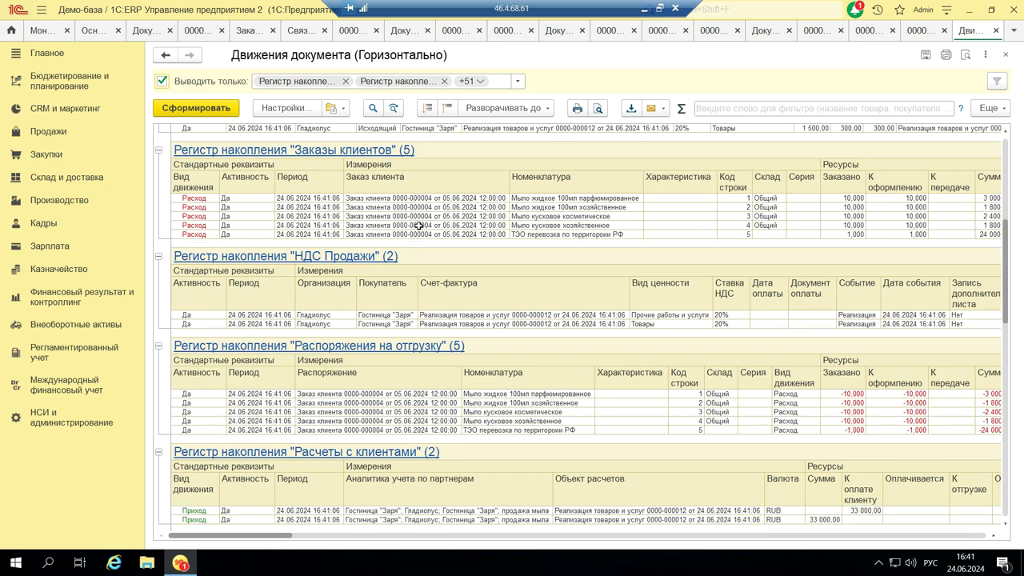
scroll(419, 226, down, 4)
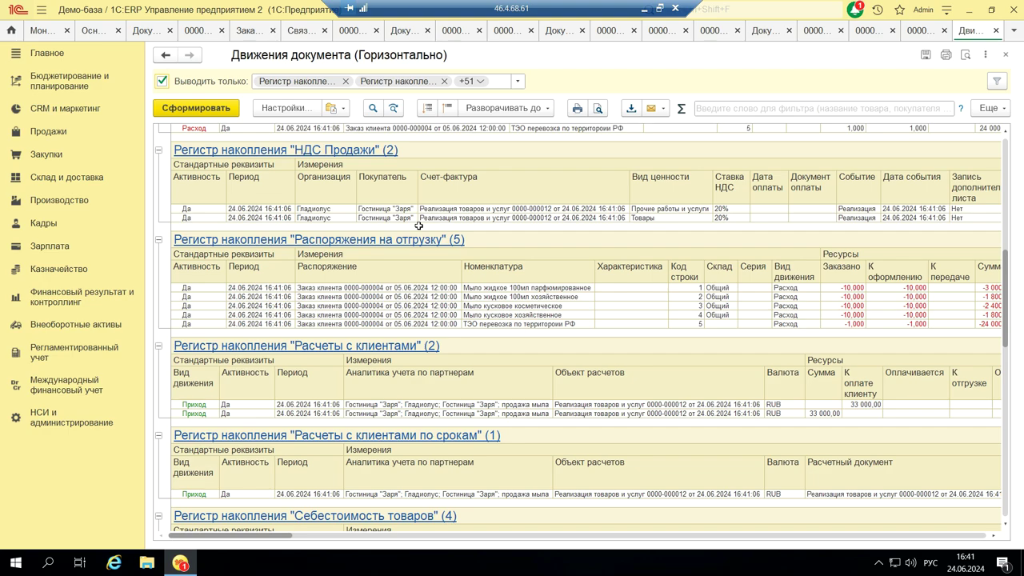
scroll(419, 226, down, 10)
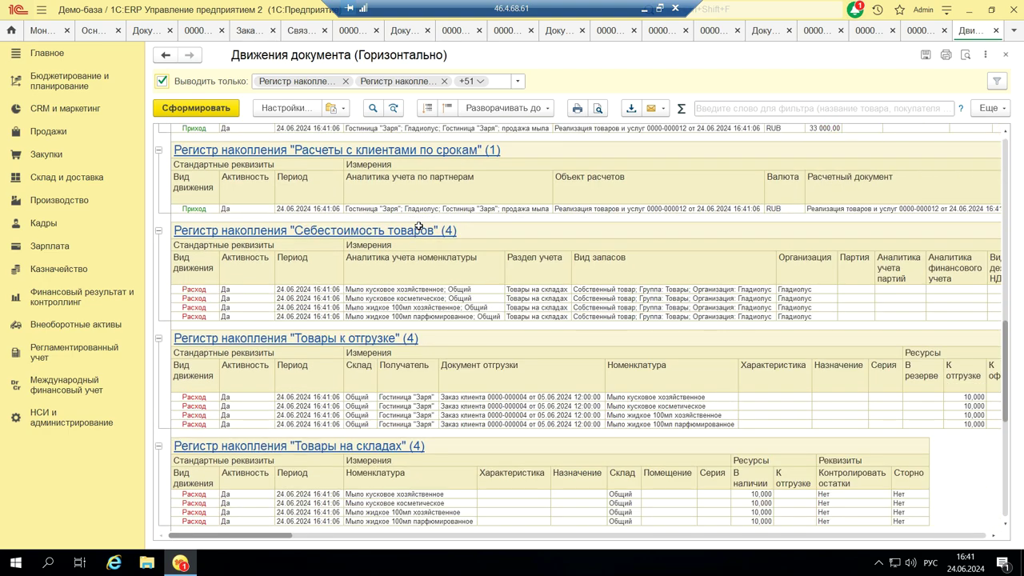
scroll(419, 226, down, 20)
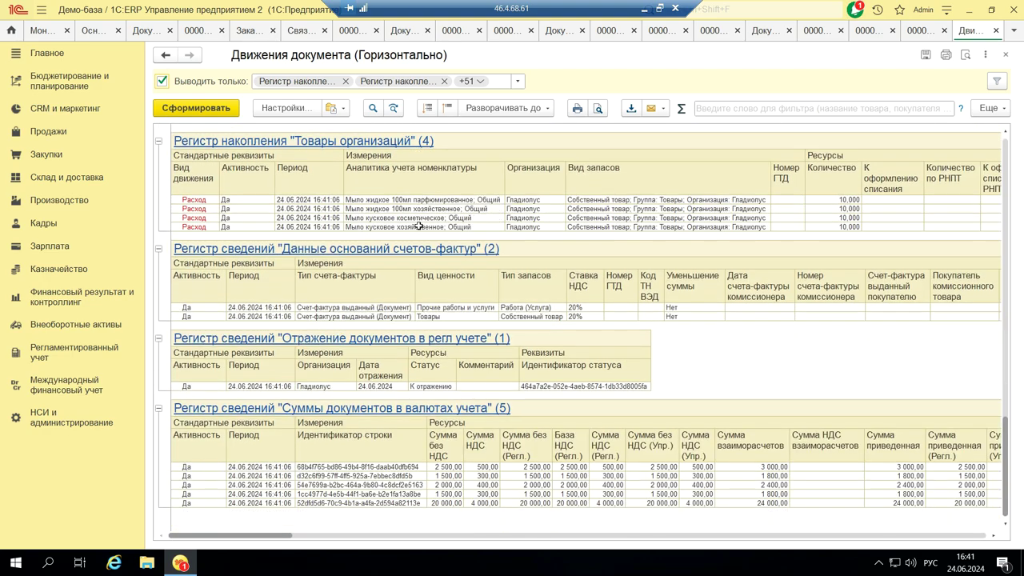
scroll(419, 226, up, 7)
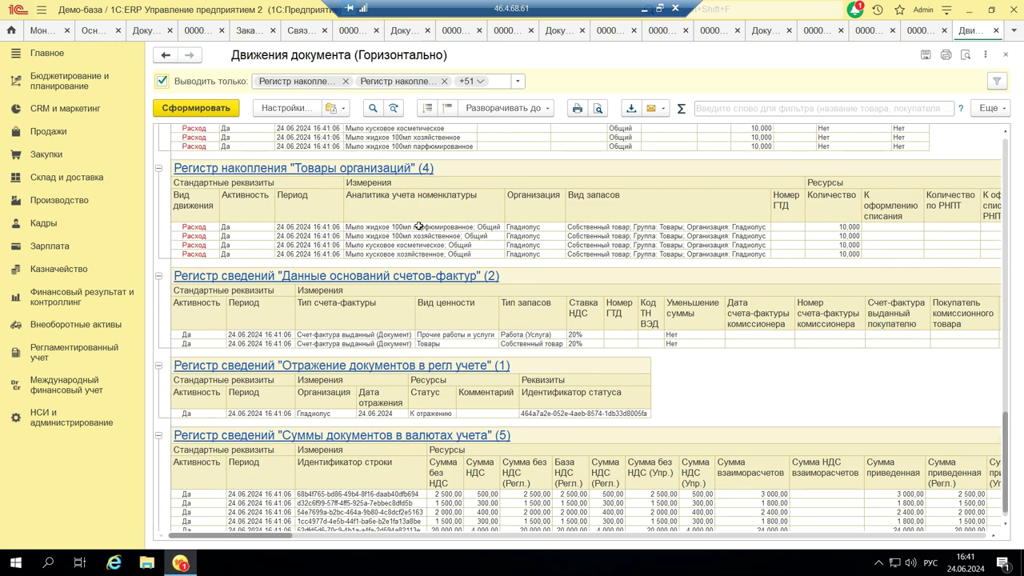
key(Escape)
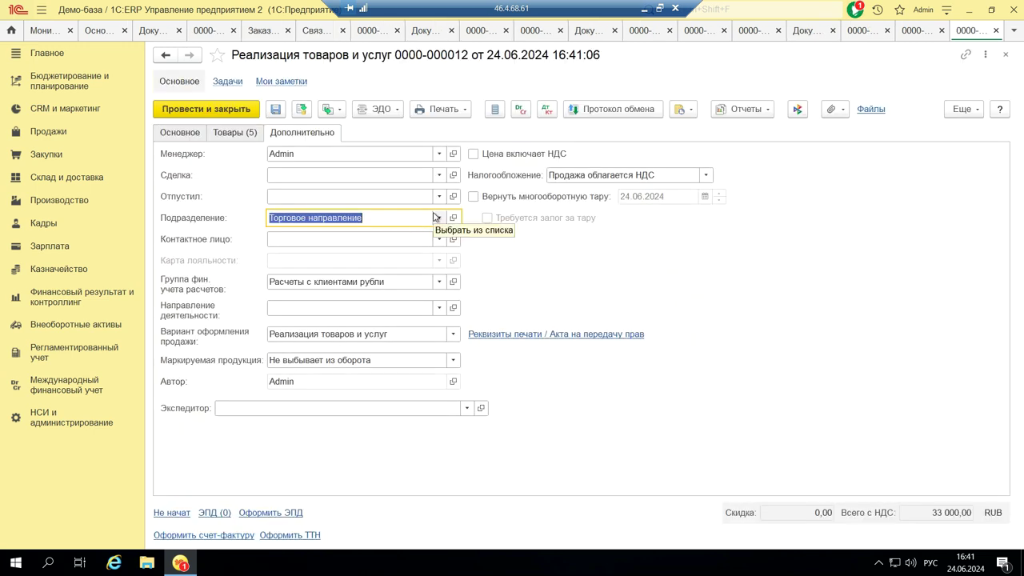
- Issue the счет-фактура for the sales document, and create and post a Счет на оплату based on that sale
click(186, 536)
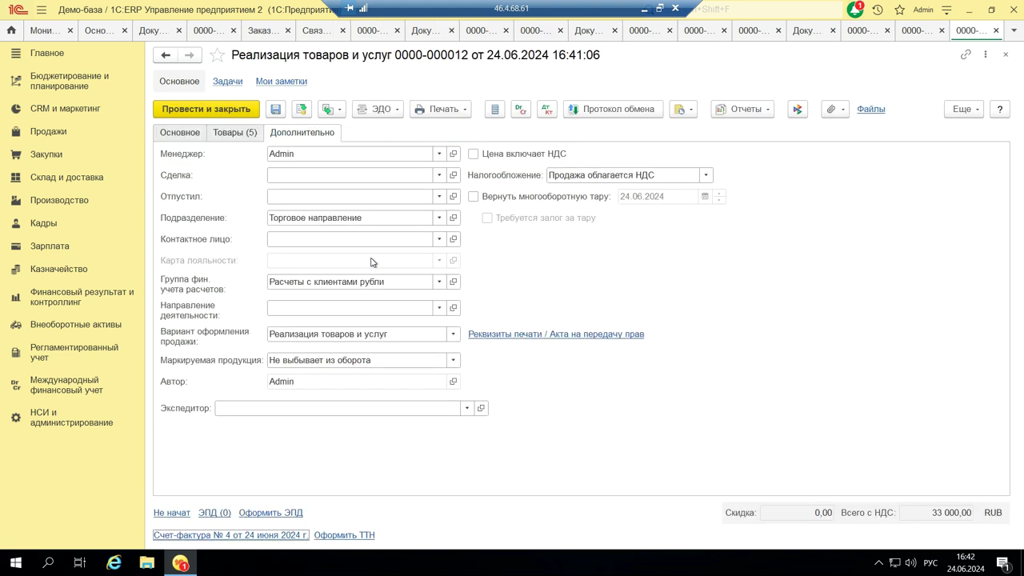
click(328, 111)
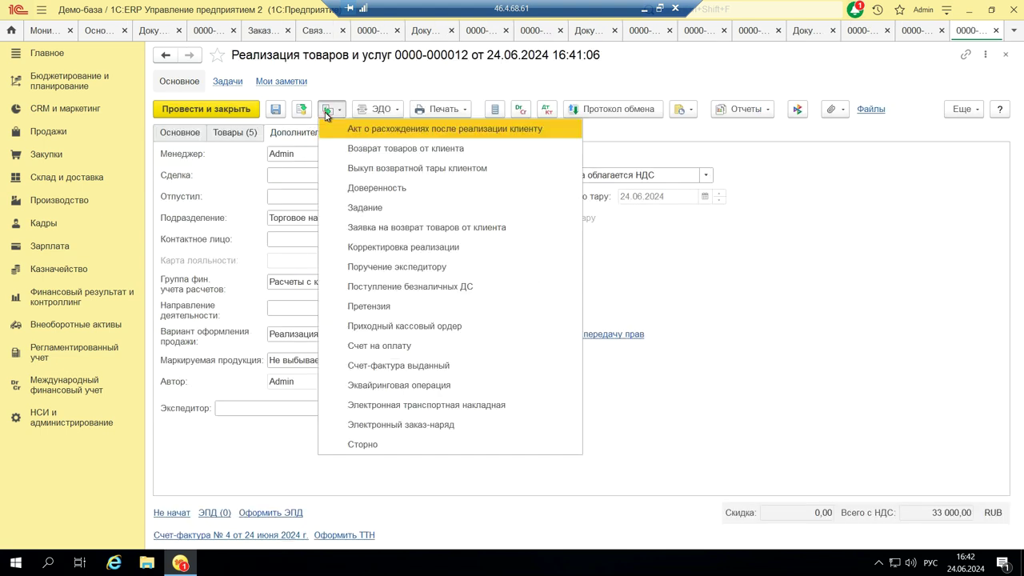
click(362, 345)
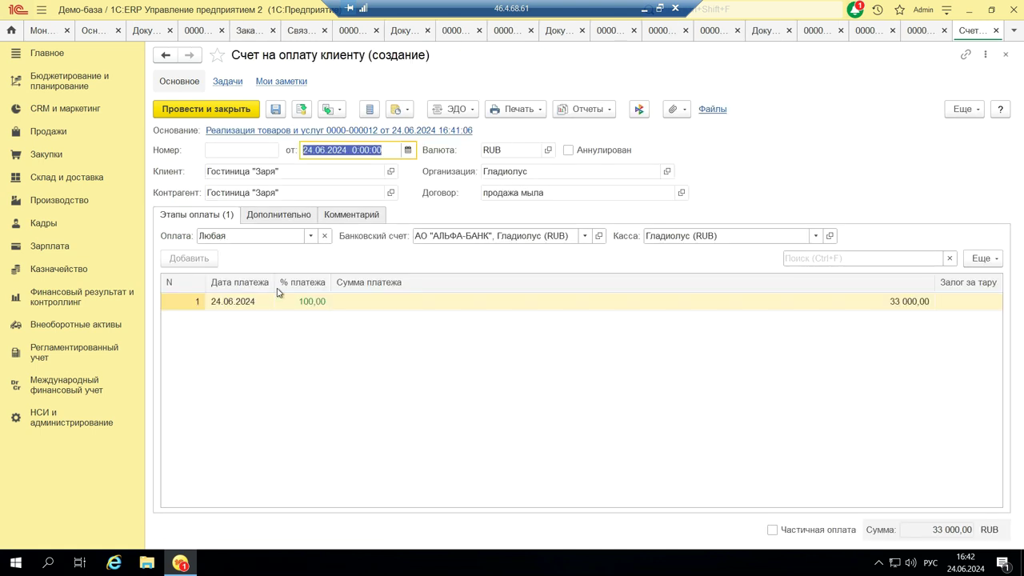
click(302, 113)
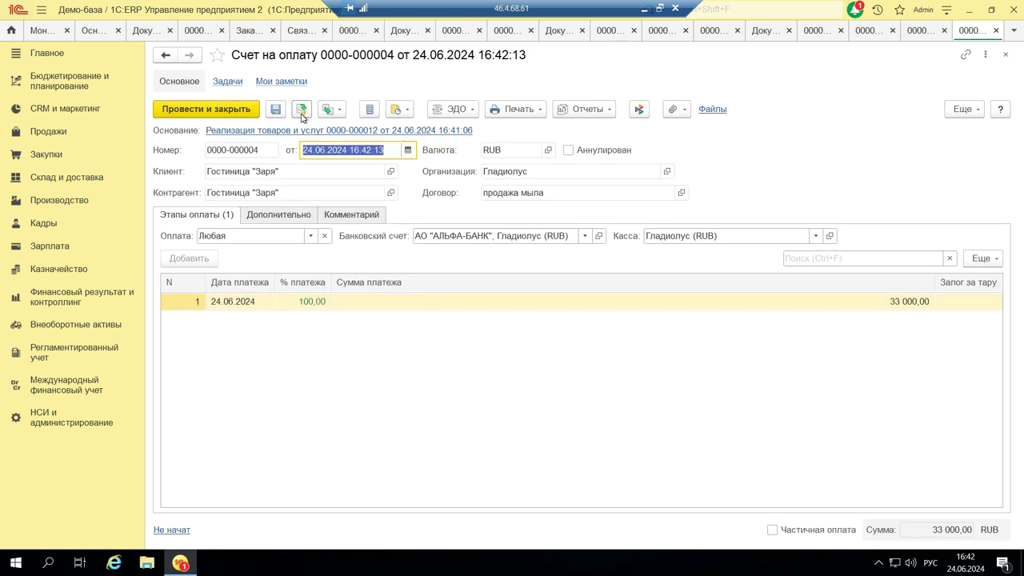
- Generate the Счет на оплату print form from the payment invoice and look through its contents
click(518, 111)
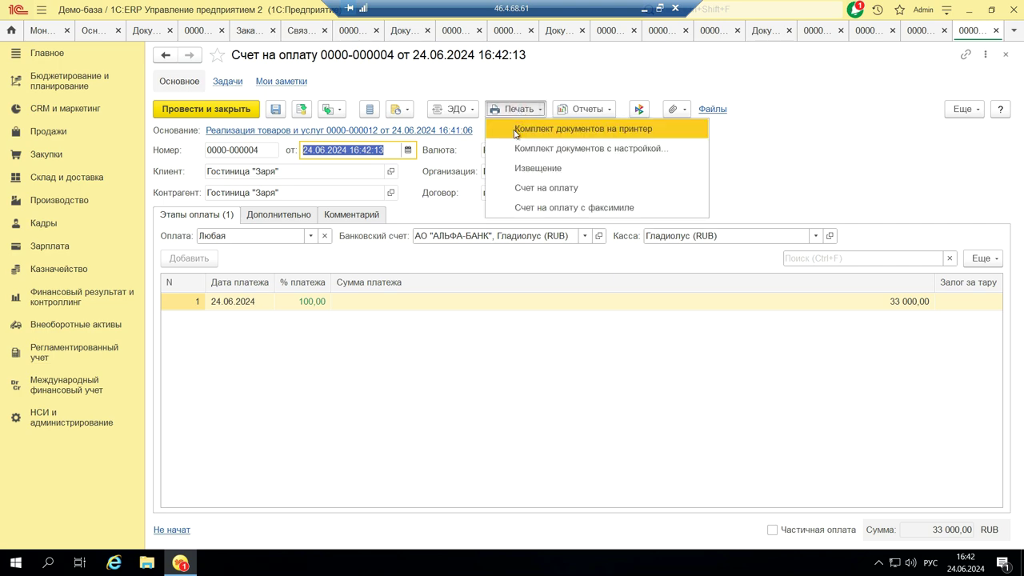
click(516, 188)
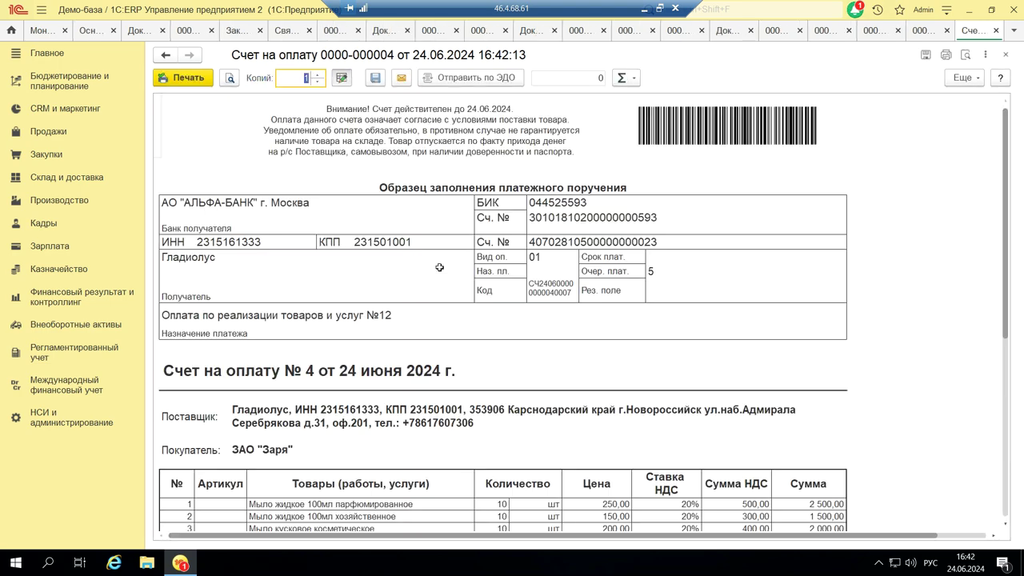
scroll(439, 267, down, 5)
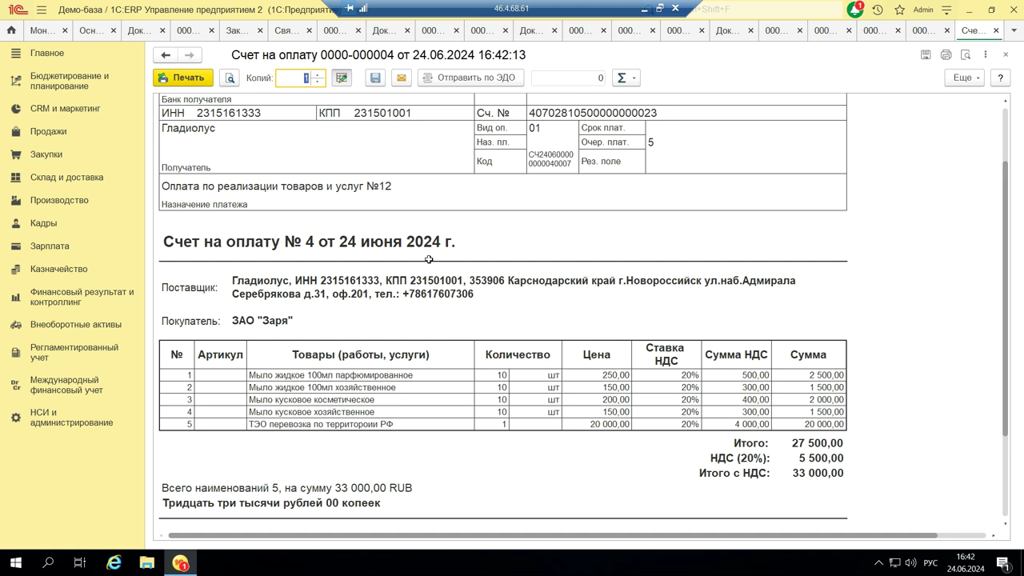
scroll(432, 262, up, 4)
scroll(428, 259, down, 2)
scroll(429, 259, down, 2)
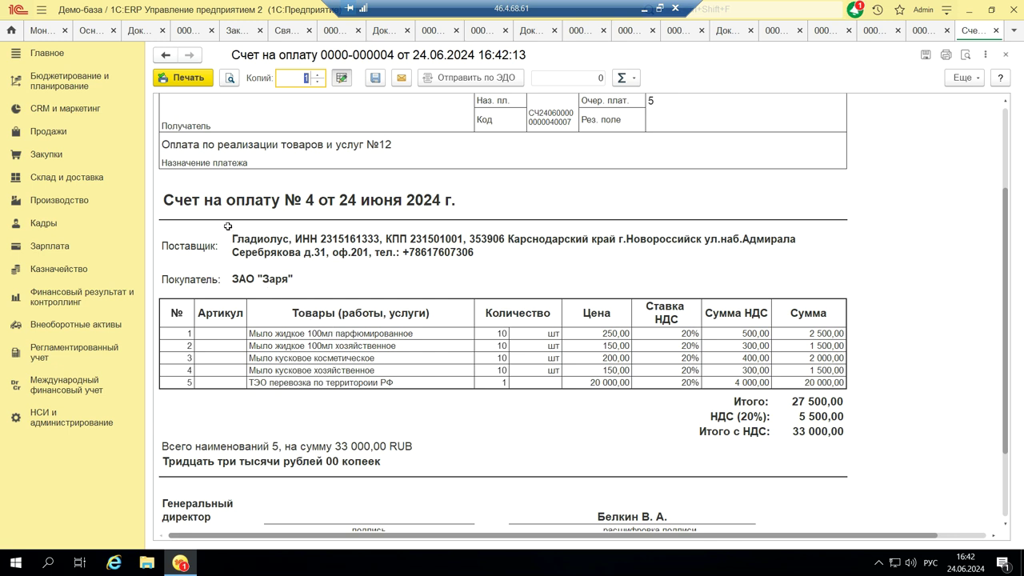
- Check the buyer, item and price cells of the printed payment invoice, and close both the form and the invoice
click(297, 334)
click(244, 280)
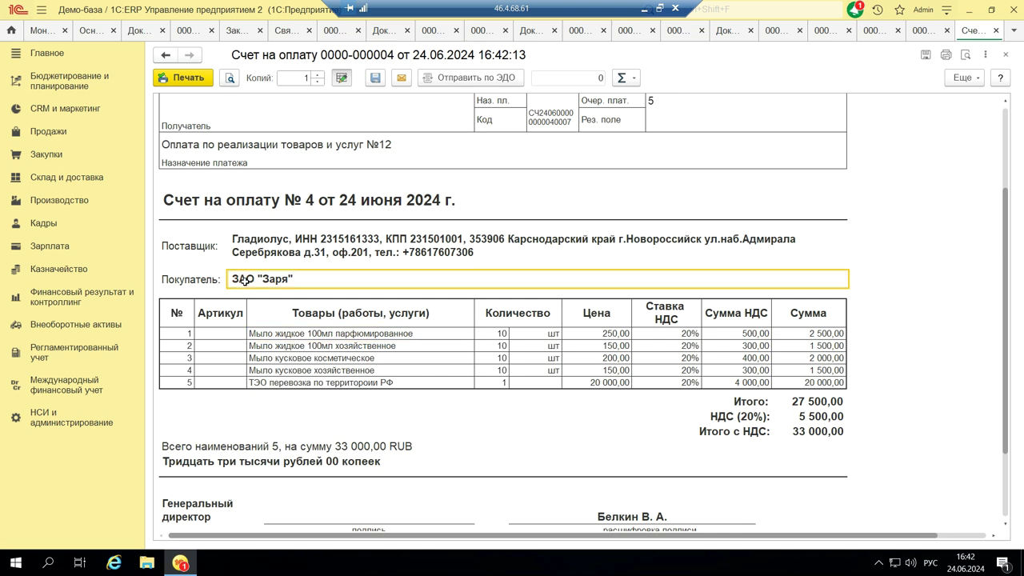
click(609, 370)
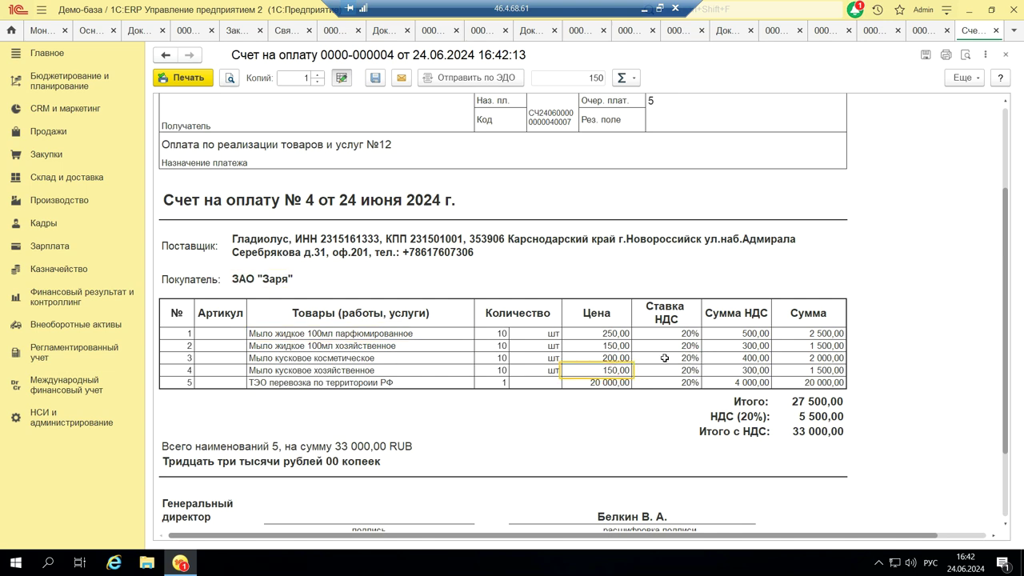
scroll(664, 358, up, 3)
key(Escape)
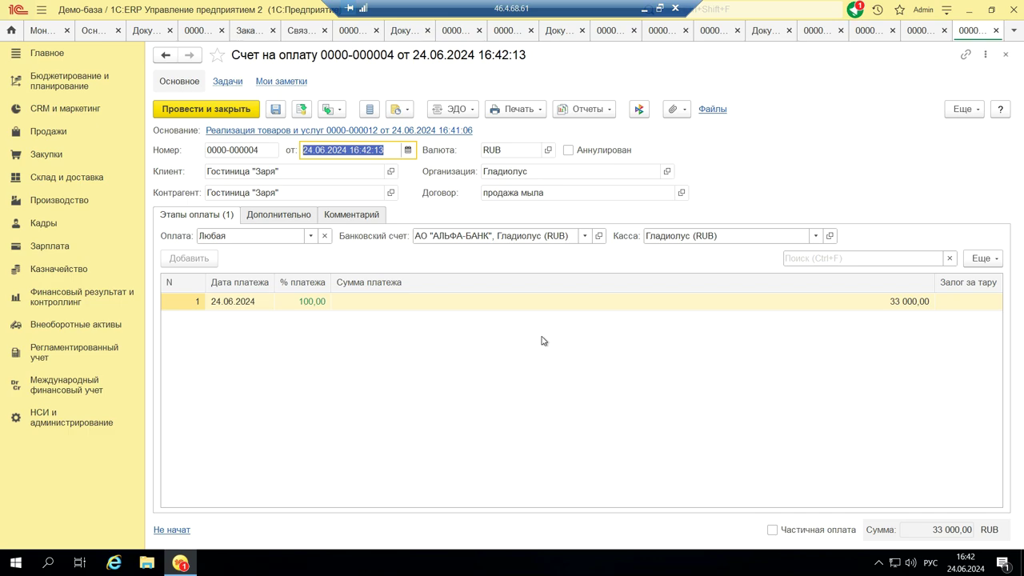
key(Escape)
- Switch to the PowerPoint presentation, view the slide «Печатные формы к документу Реализация», and return to the 1C remote session
click(643, 10)
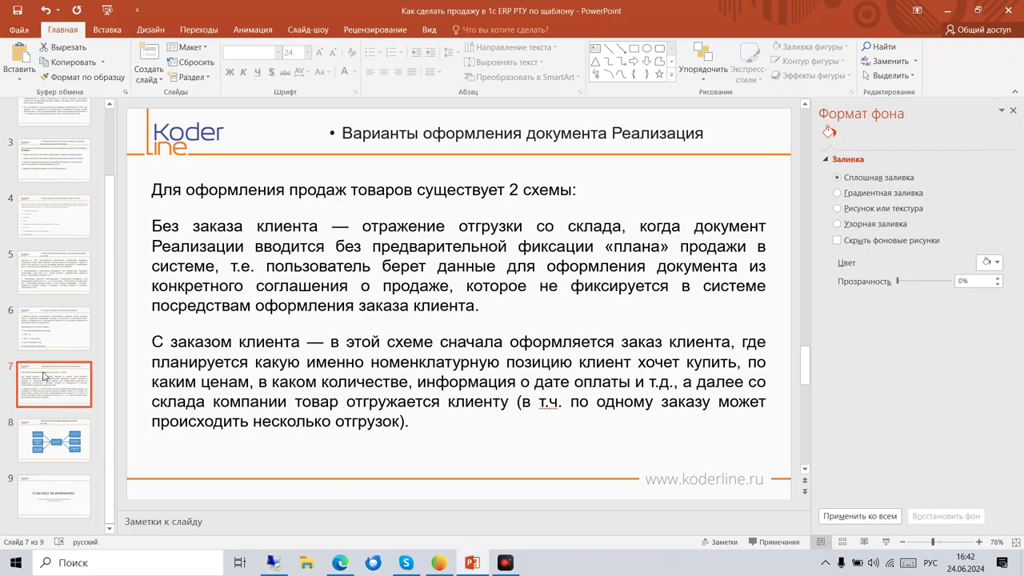
click(50, 328)
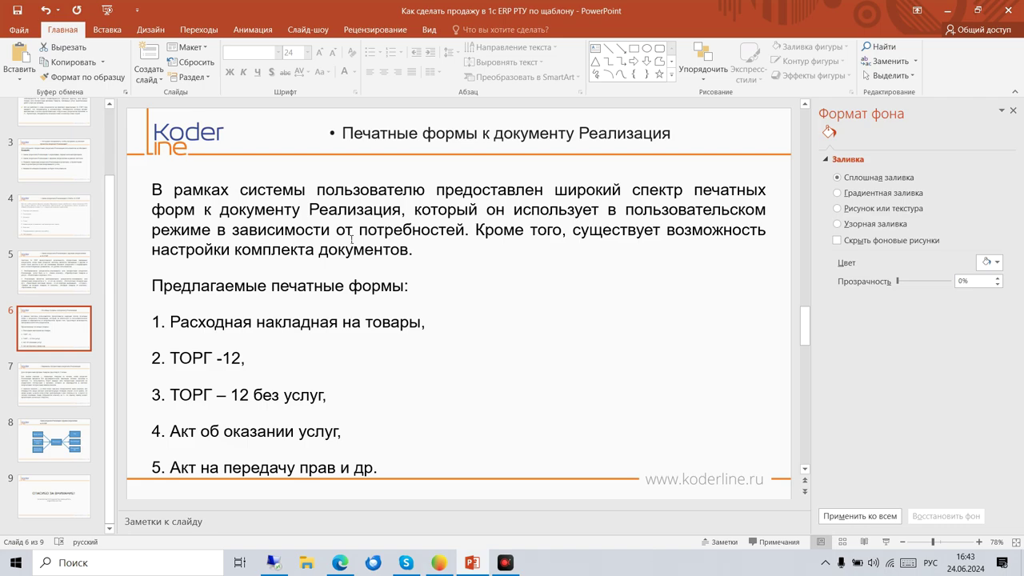
click(273, 563)
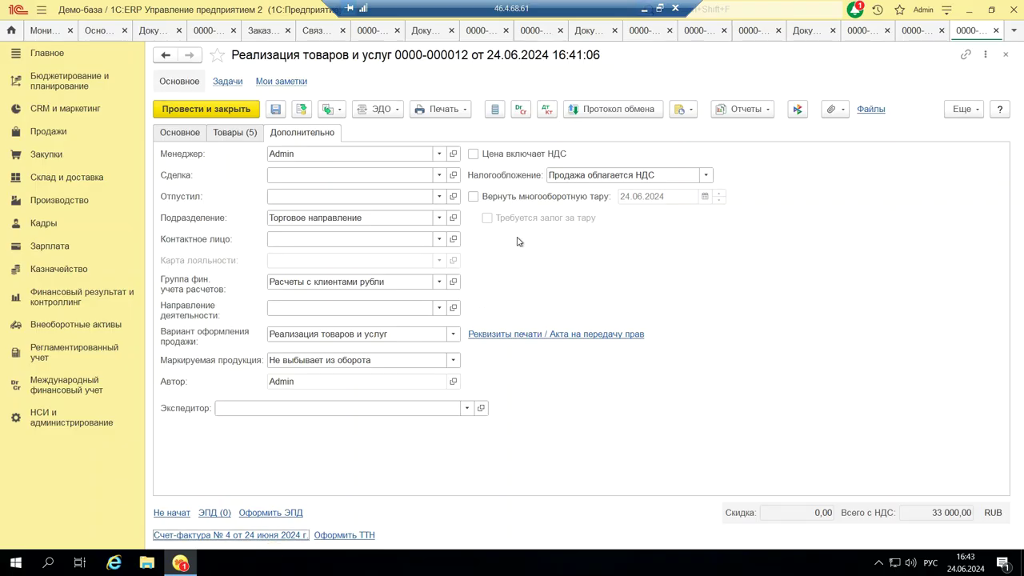
- Show the sales document's goods list from its first column and widen the Номенклатура column to fit the full item names
click(436, 110)
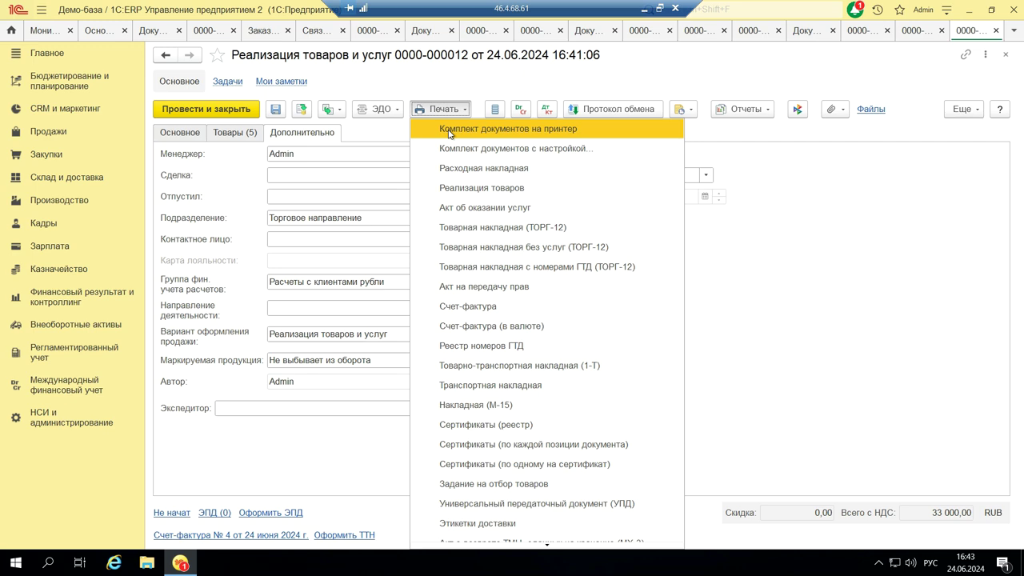
key(Escape)
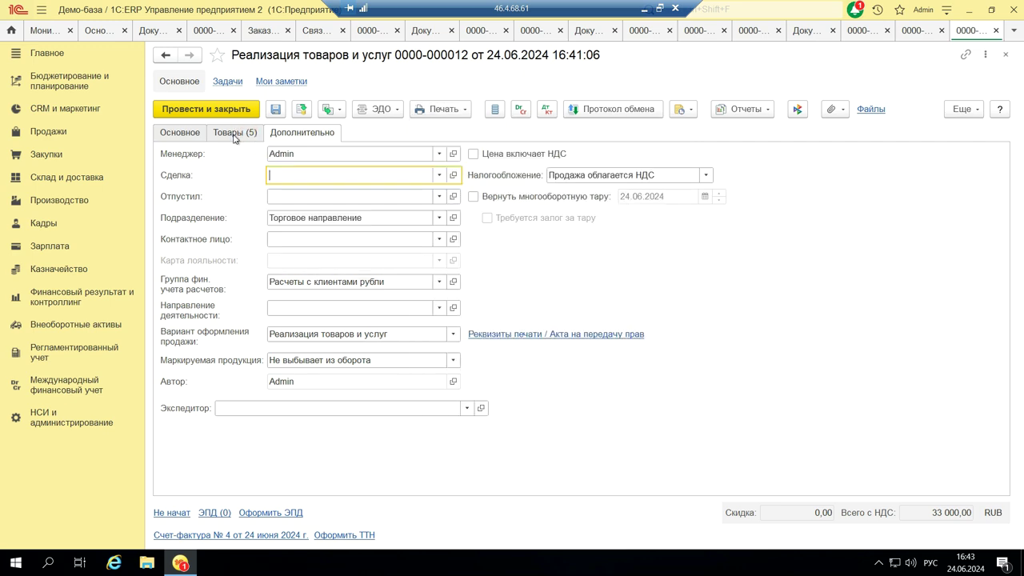
click(234, 133)
click(206, 246)
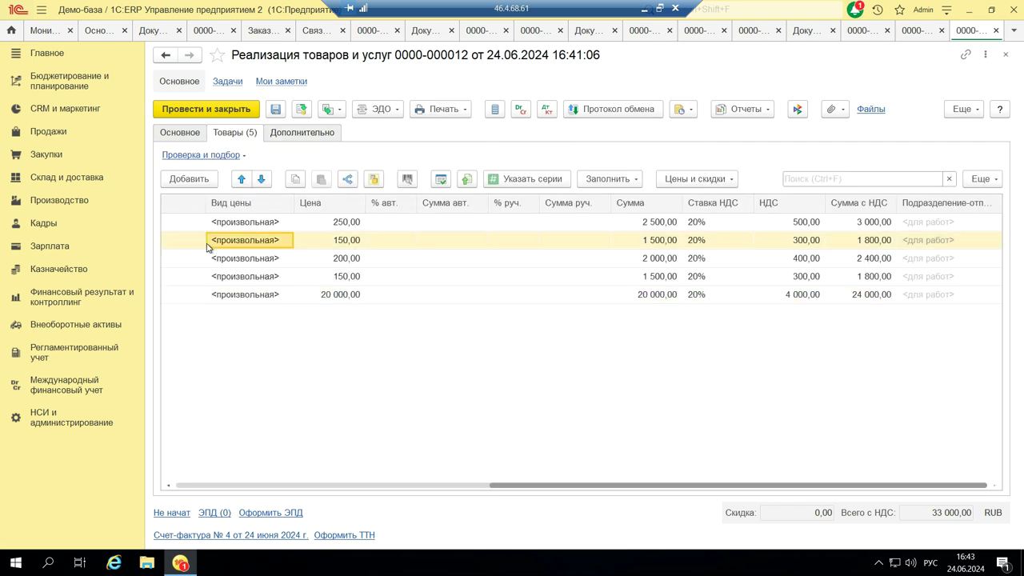
key(Home)
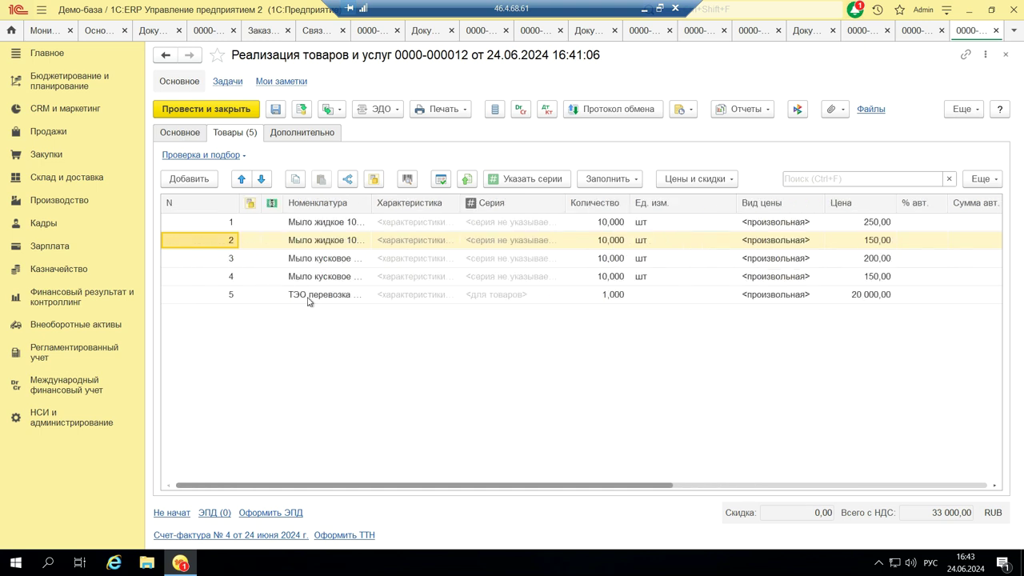
click(333, 299)
drag(372, 204, 479, 205)
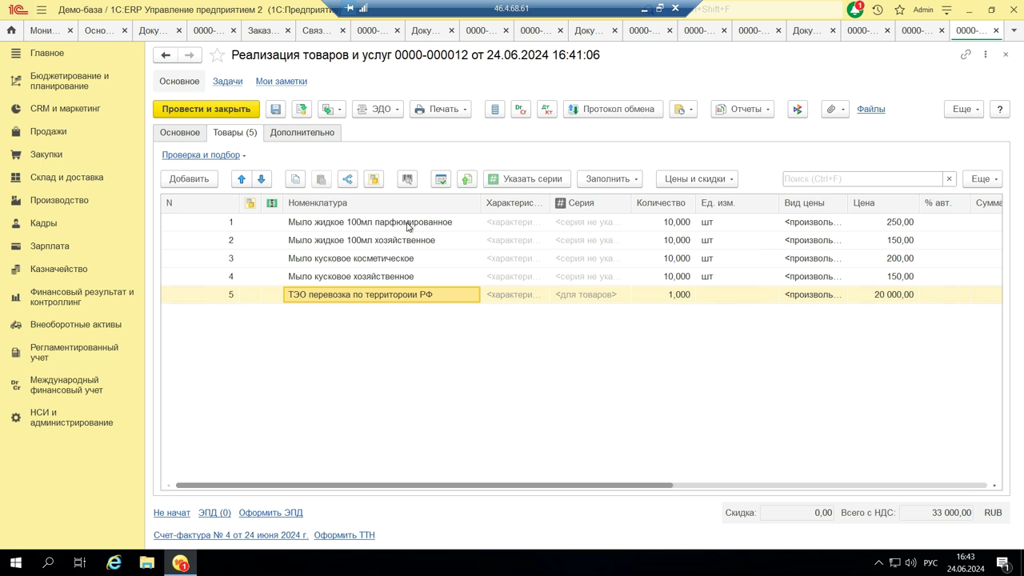
- Generate the Товарная накладная (ТОРГ-12) print form for the sale, check its item rows, and close it
click(445, 112)
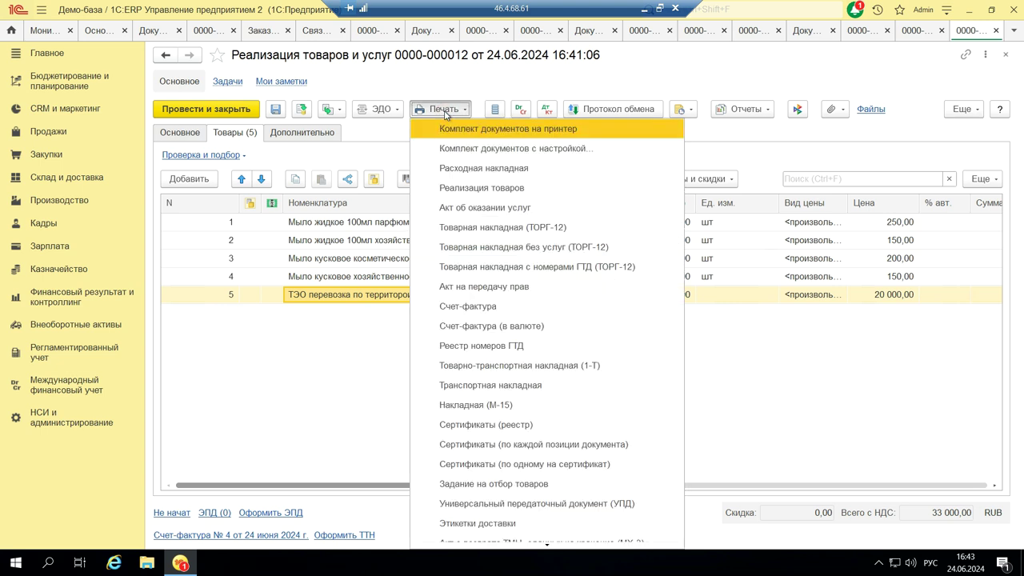
click(468, 232)
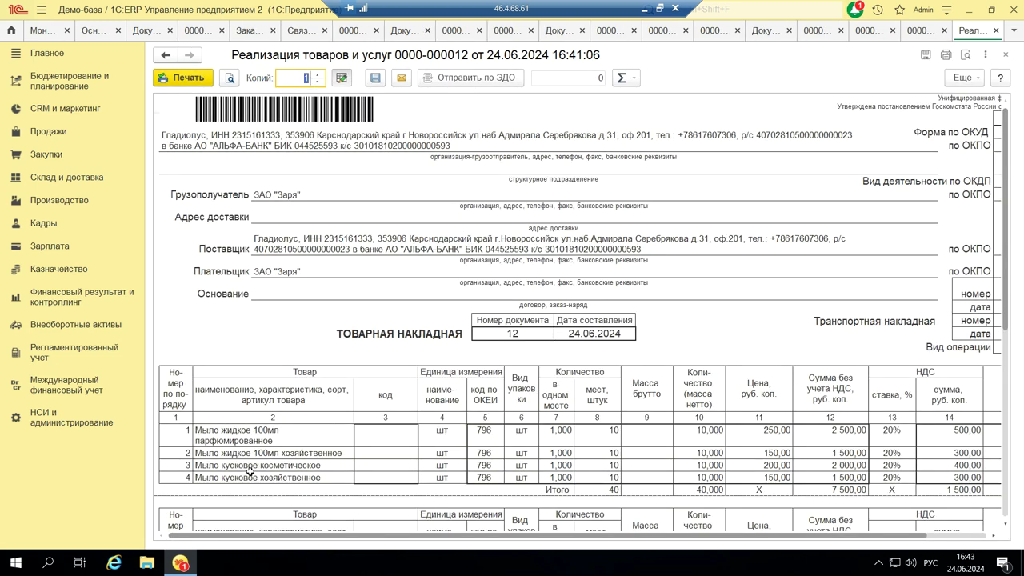
scroll(248, 474, down, 3)
drag(243, 320, 248, 362)
key(Escape)
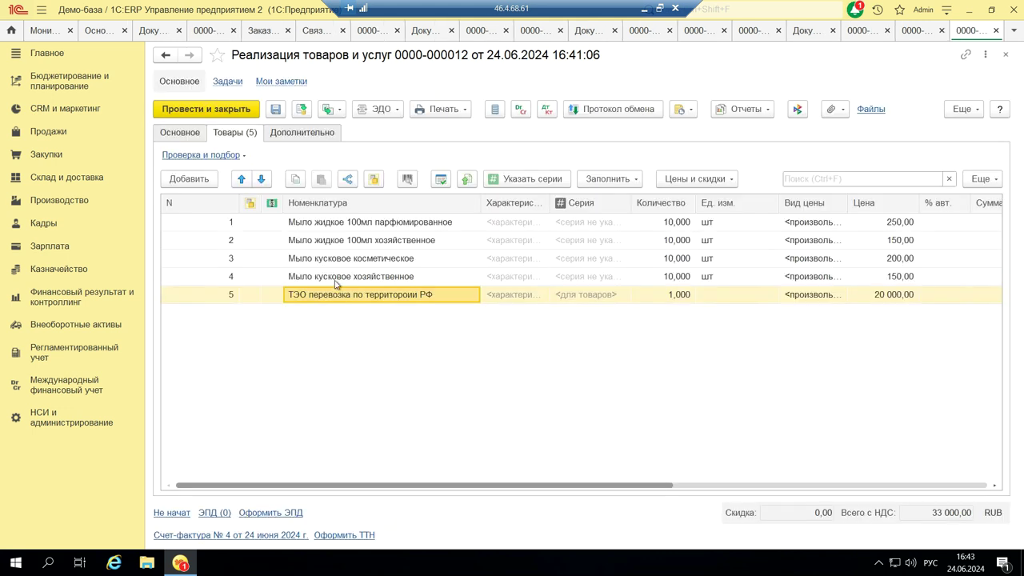
- Generate the Товарная накладная без услуг (ТОРГ-12) print form for the sale, check its item rows, and close it
click(440, 112)
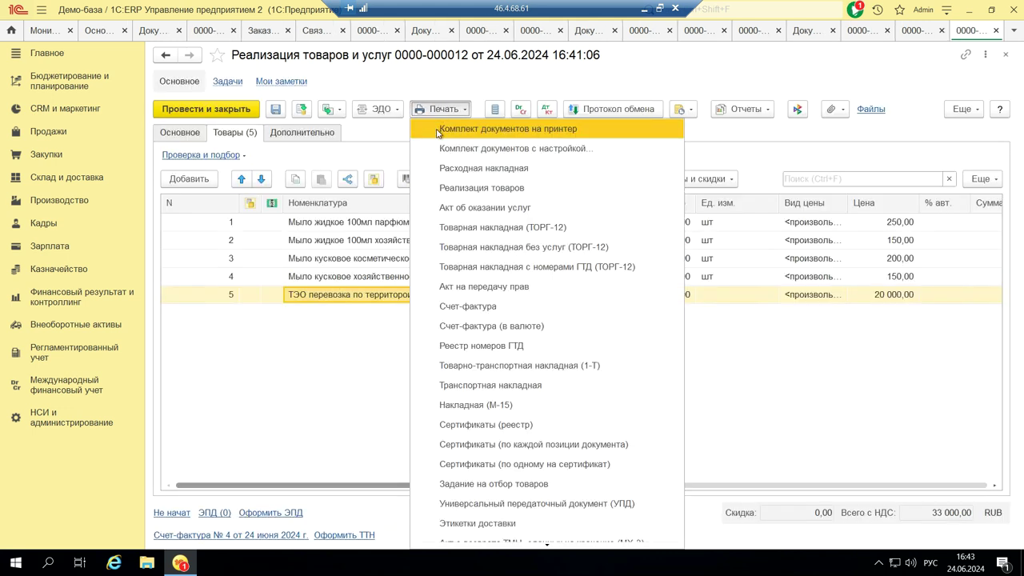
click(464, 248)
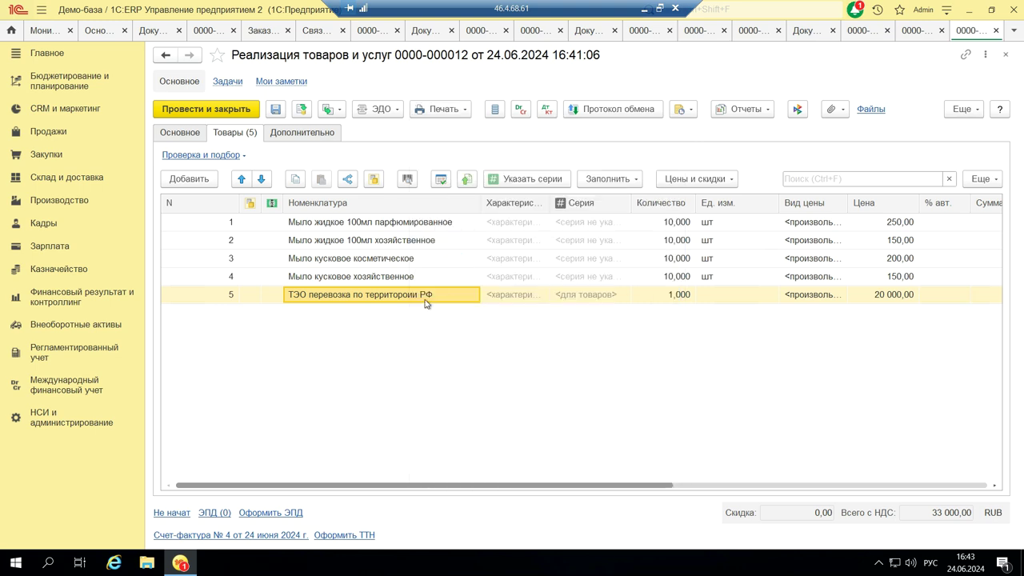
scroll(357, 346, down, 3)
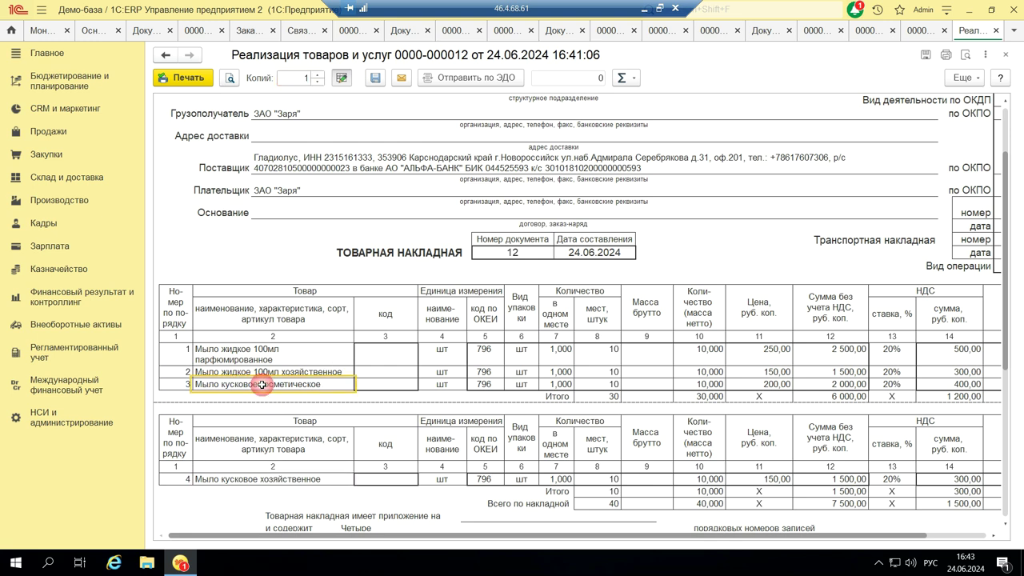
key(Escape)
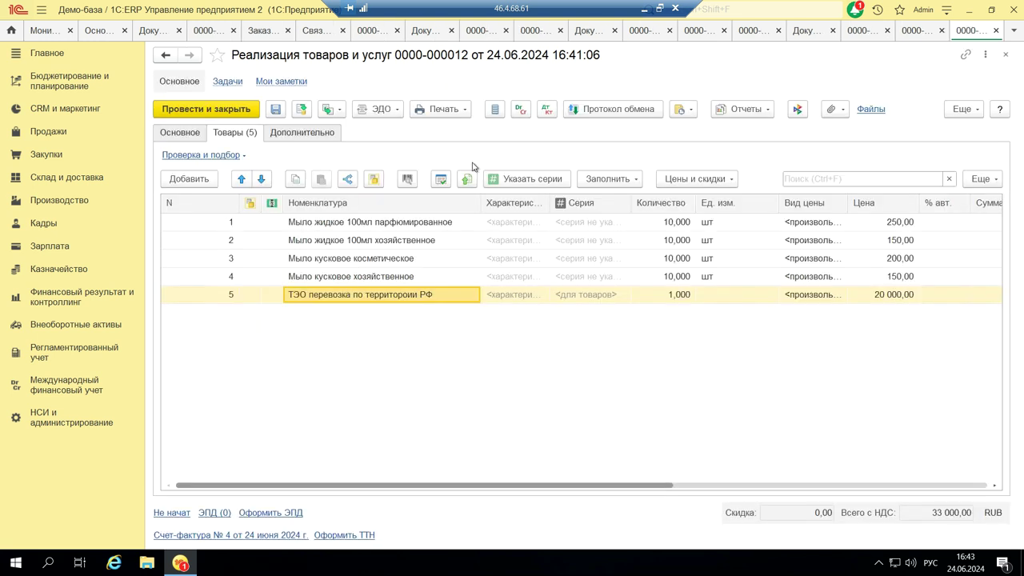
- Generate the Акт об оказании услуг print form for the sale, review it, and close it
click(442, 110)
click(463, 207)
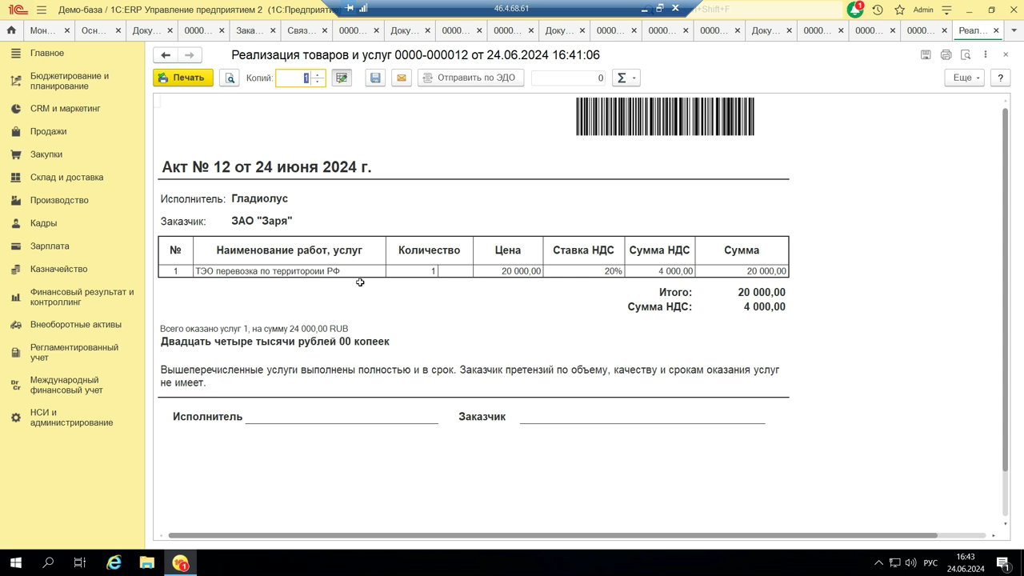
key(Escape)
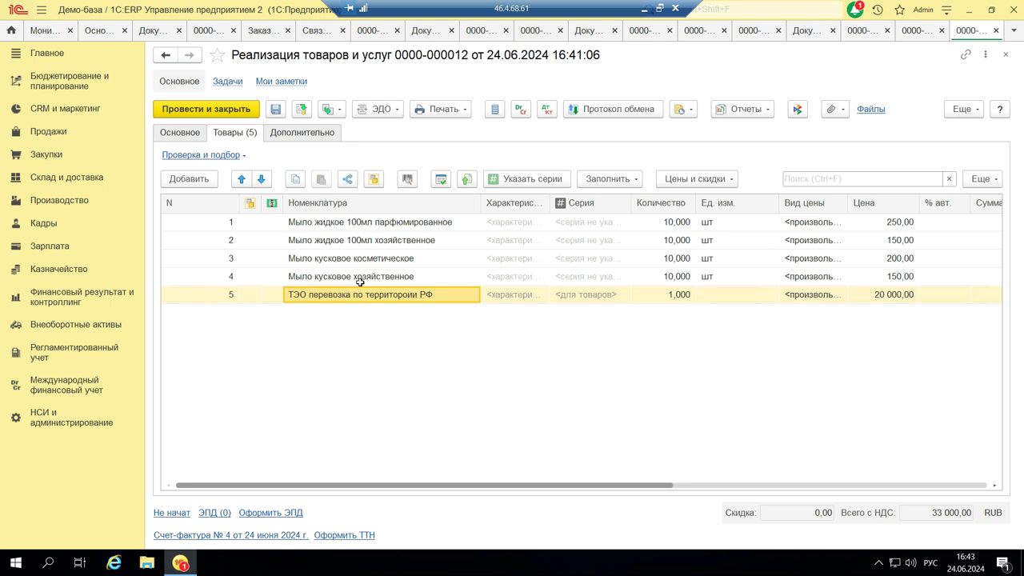
- Open the Документы по ОС list under non-current assets and widen its Вид документа column
click(915, 31)
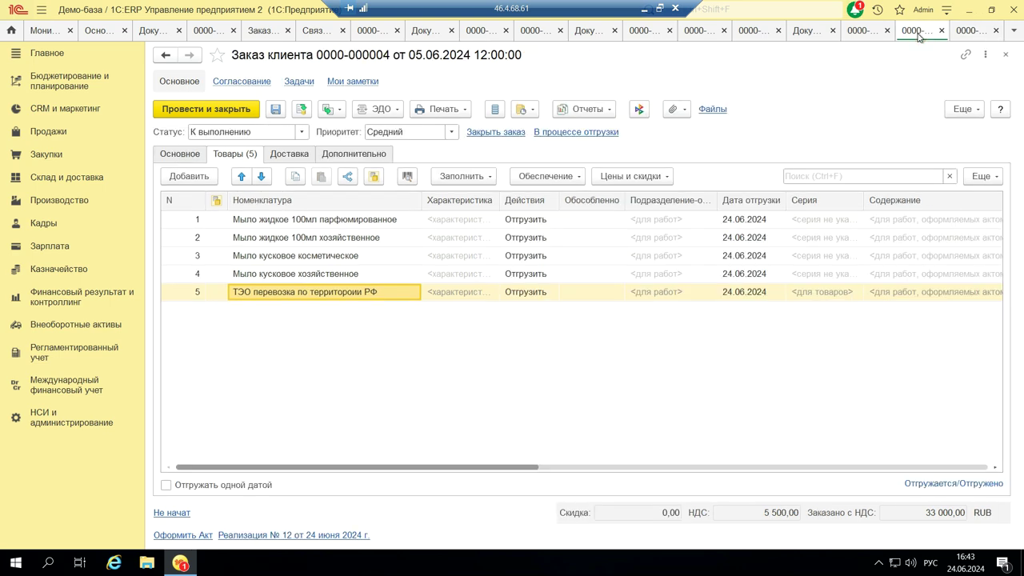
click(867, 32)
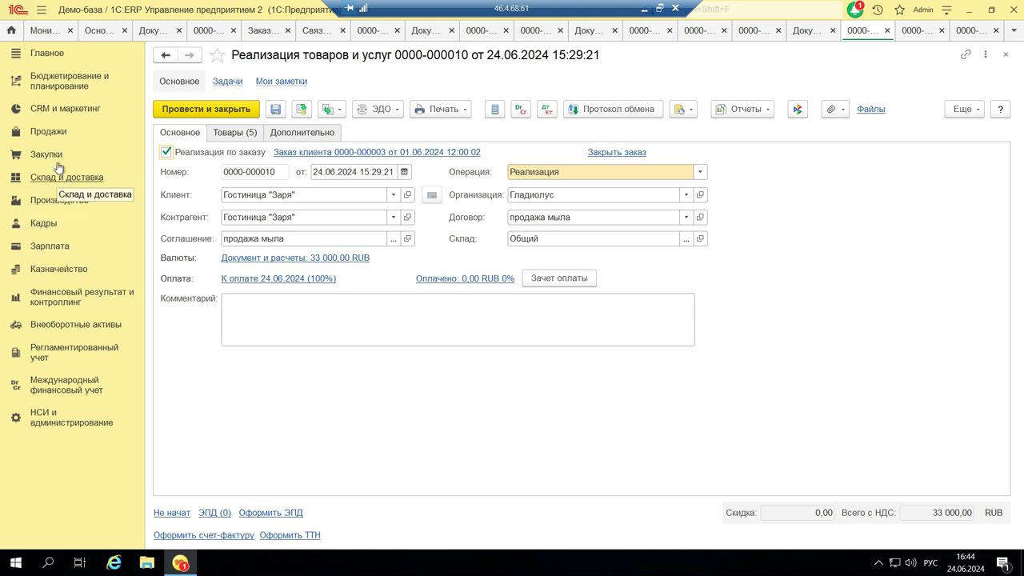
click(59, 326)
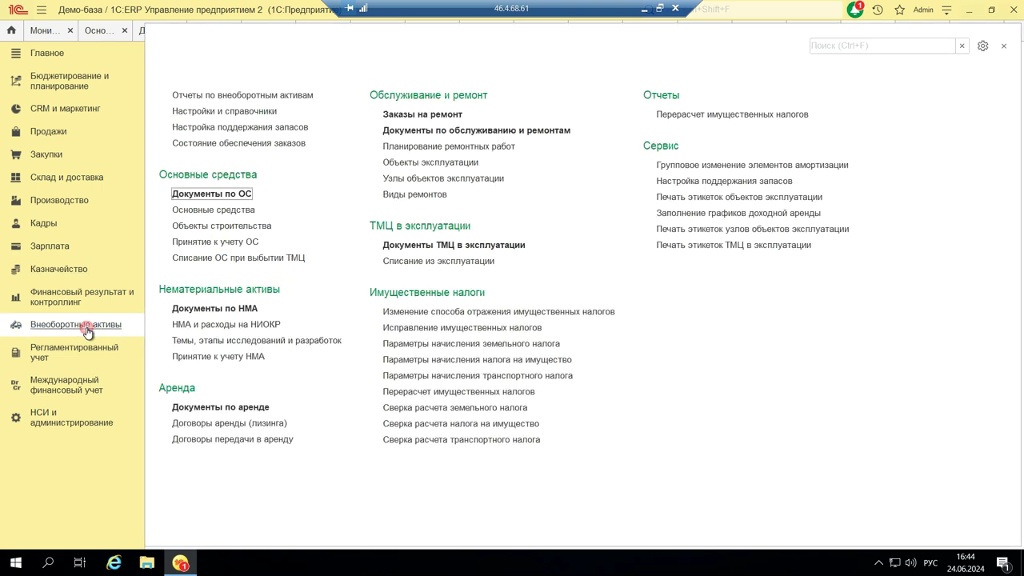
click(210, 194)
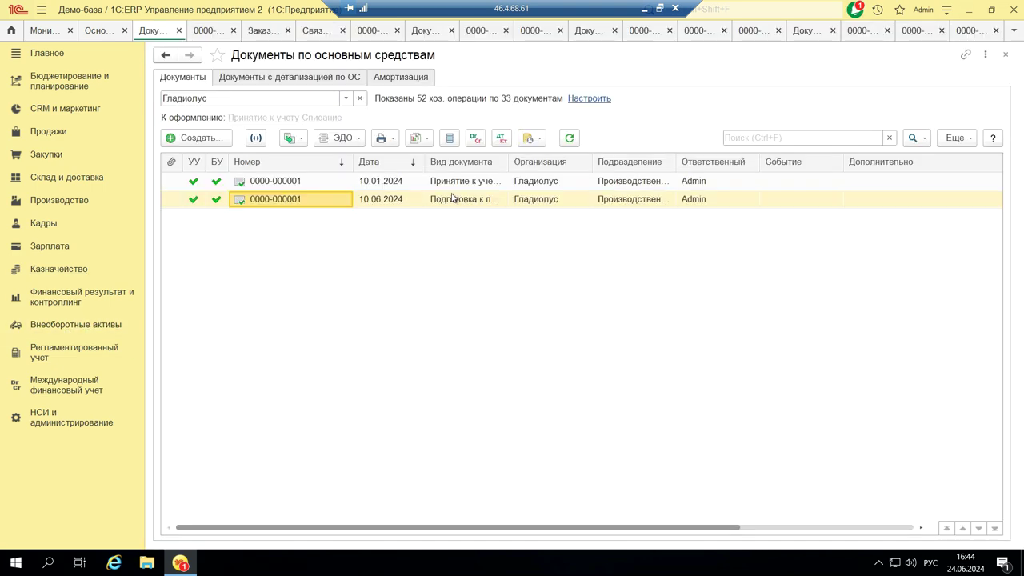
drag(508, 161, 605, 162)
- Create a Реализация услуг и прочих активов document based on the Подготовка к передаче ОС document of 10.06.2024
click(519, 203)
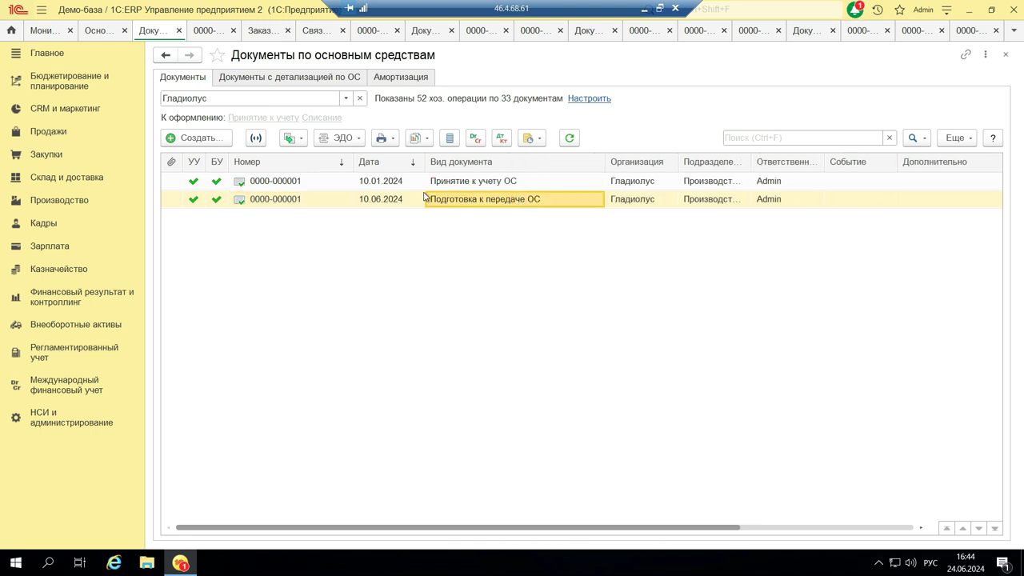
click(291, 139)
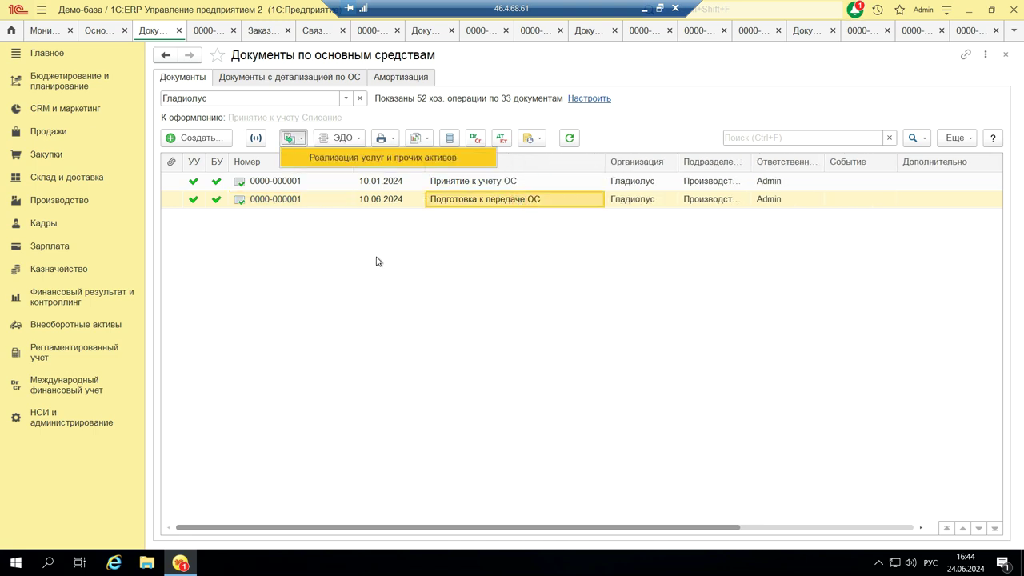
click(360, 159)
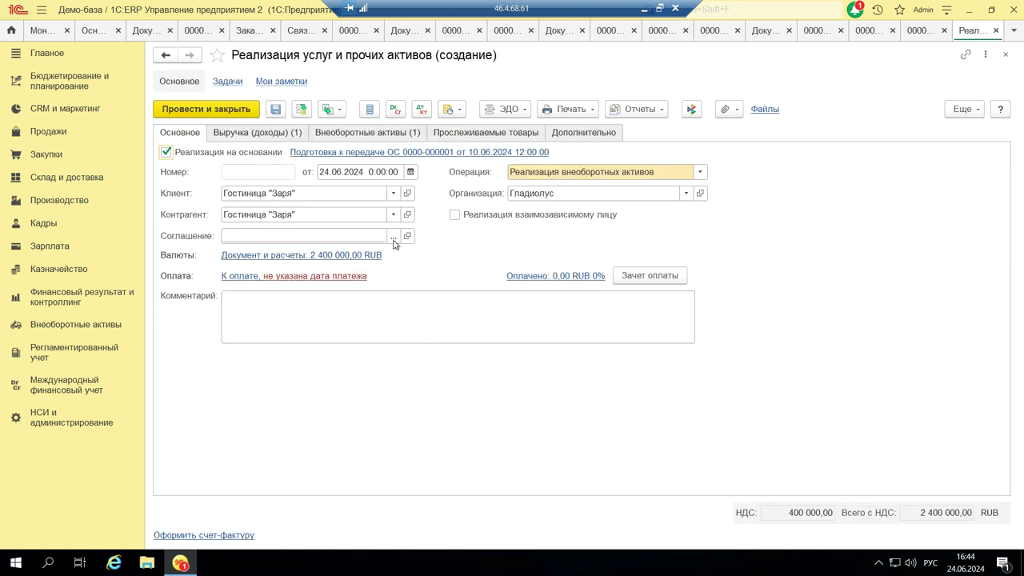
- Review the revenue, non-current asset and traceable goods sections of the new Реализация услуг и прочих активов document
click(254, 136)
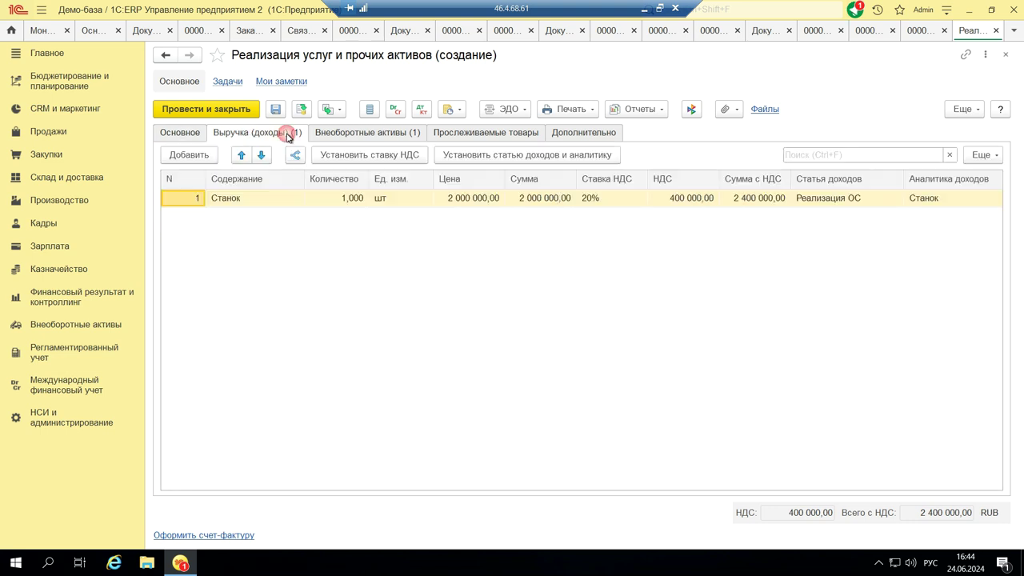
click(336, 137)
click(470, 133)
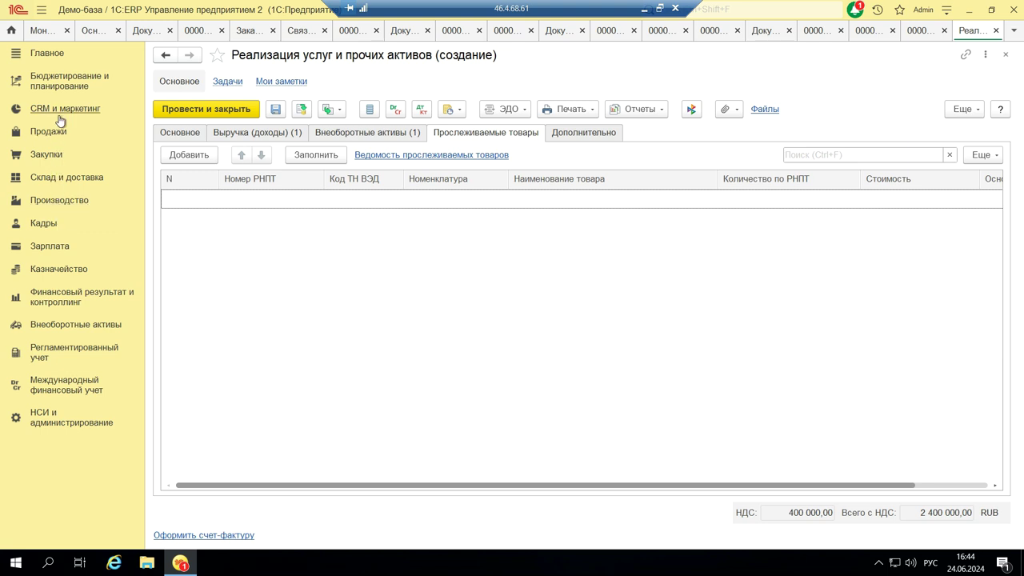
- Create a Реализация товаров и услуг document based on the Приобретение товаров и услуг document of 15.06.2024 for Станок РФ
click(44, 156)
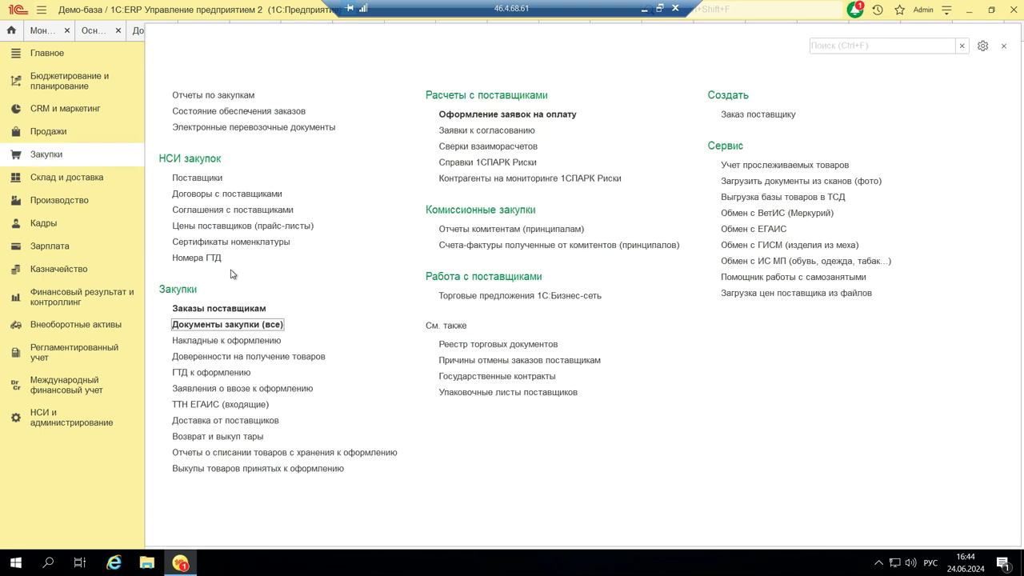
click(206, 325)
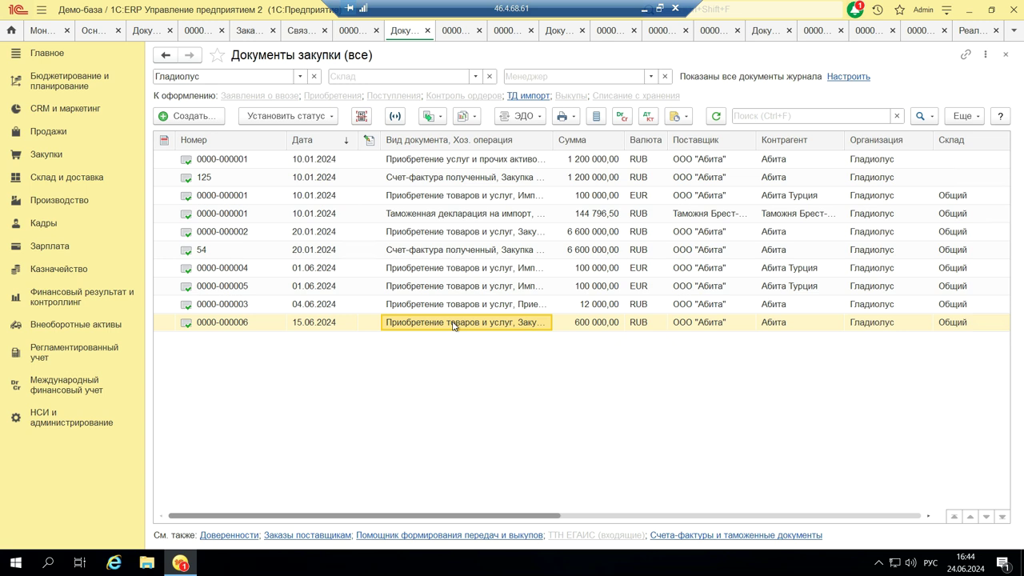
double_click(454, 323)
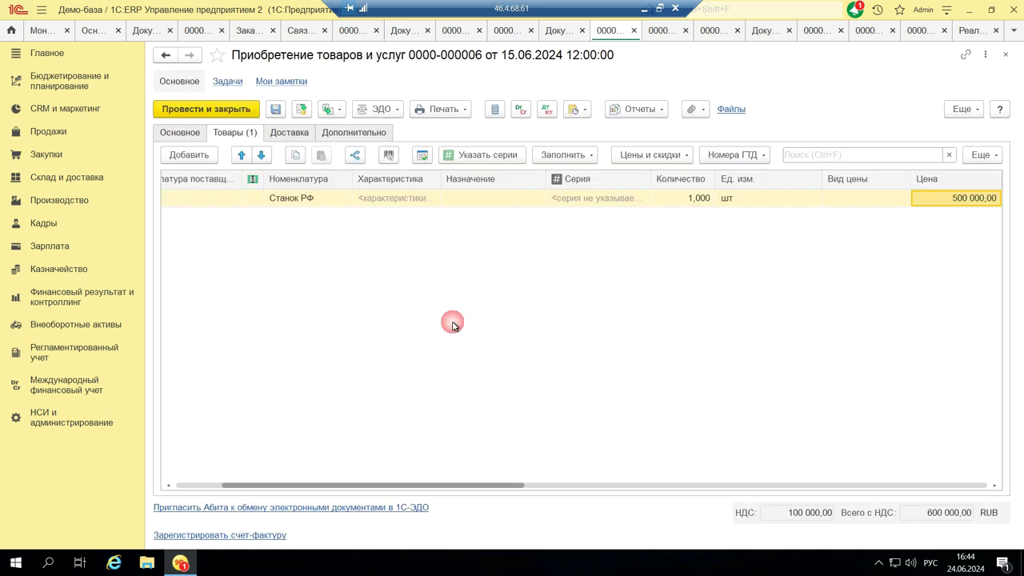
click(303, 200)
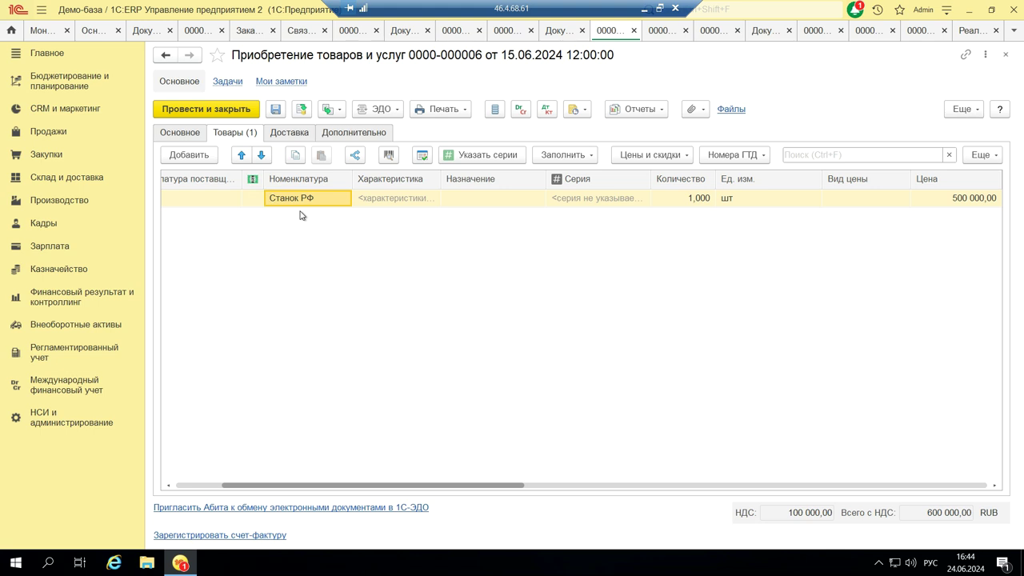
click(368, 204)
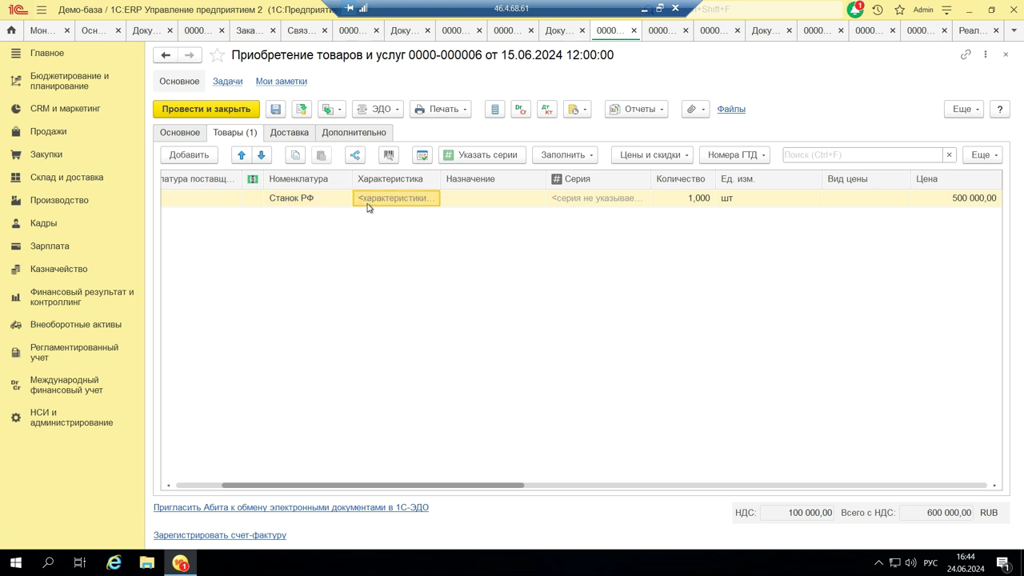
click(324, 205)
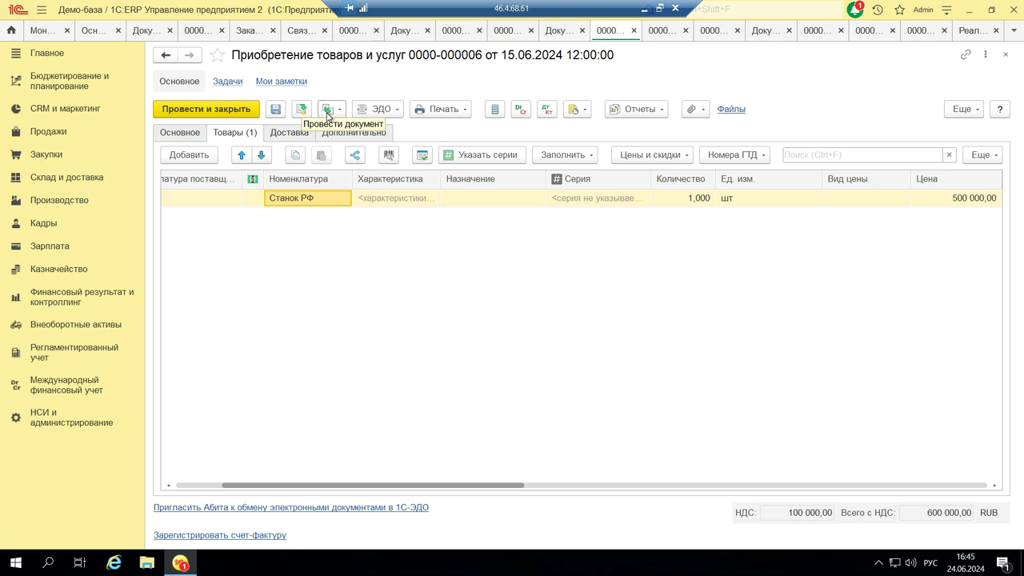
click(327, 110)
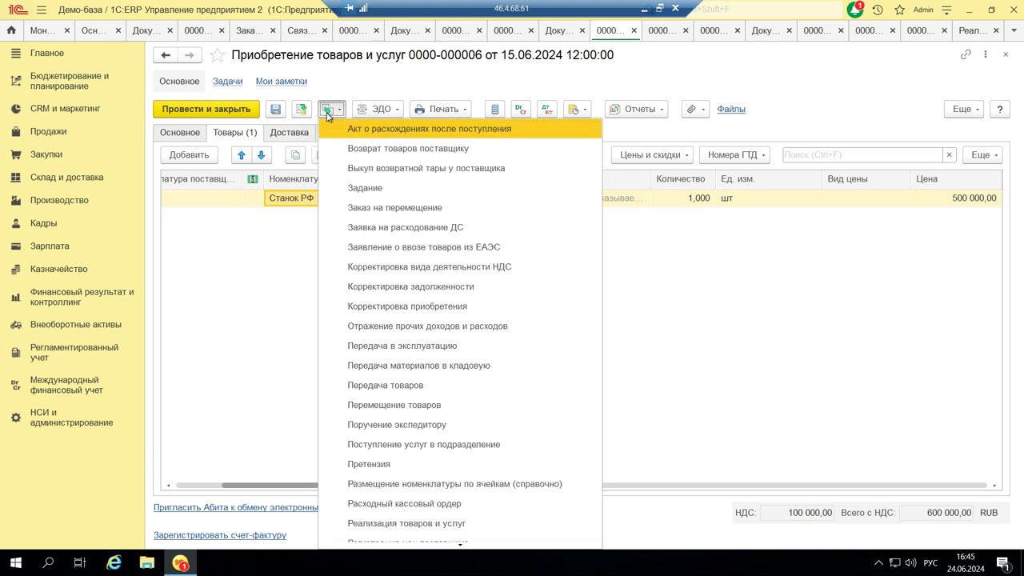
click(412, 525)
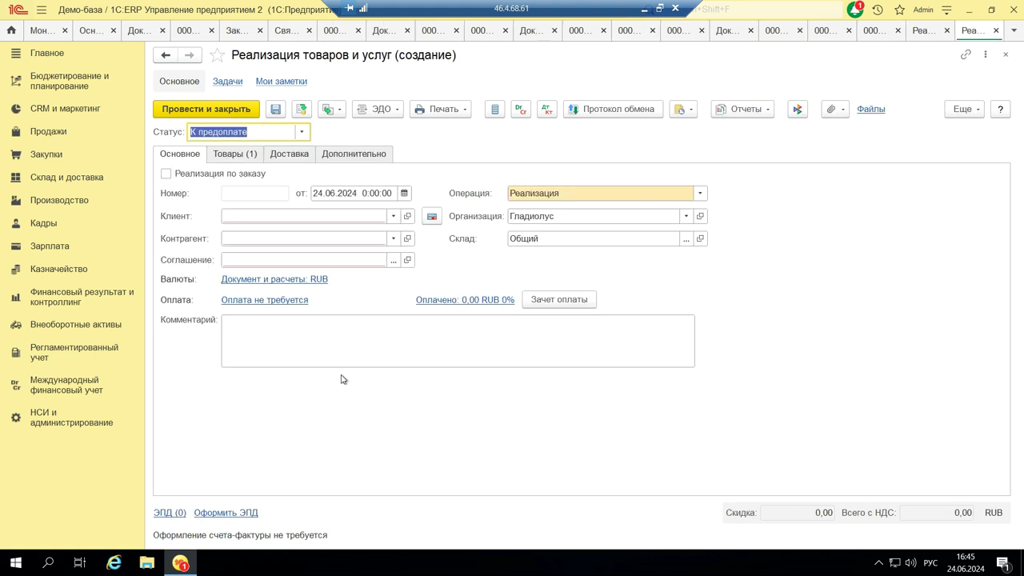
- Set the new sale's client to Гостиница "Заря" and its agreement to the individual agreement продажа мыла
click(393, 217)
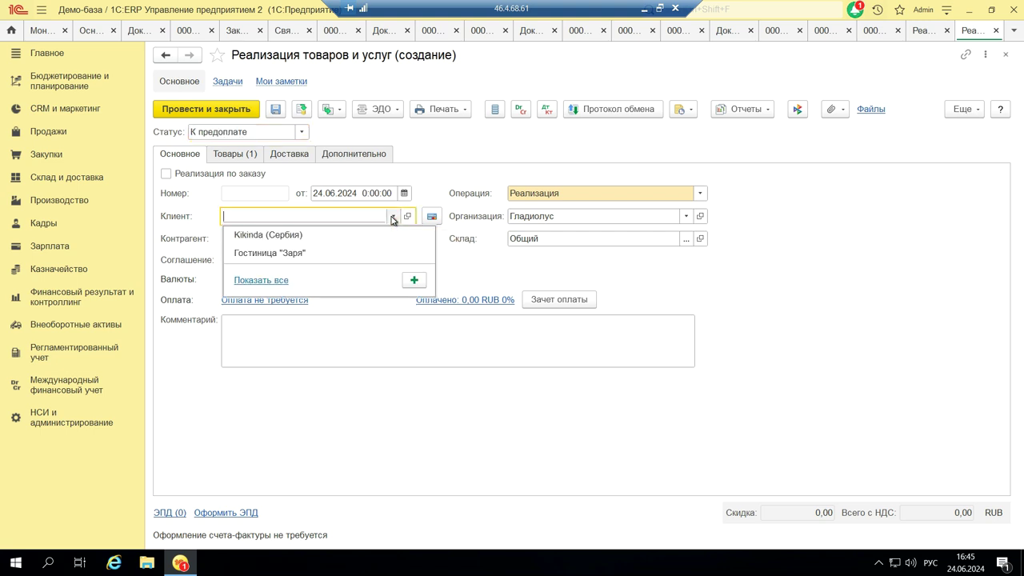
click(304, 253)
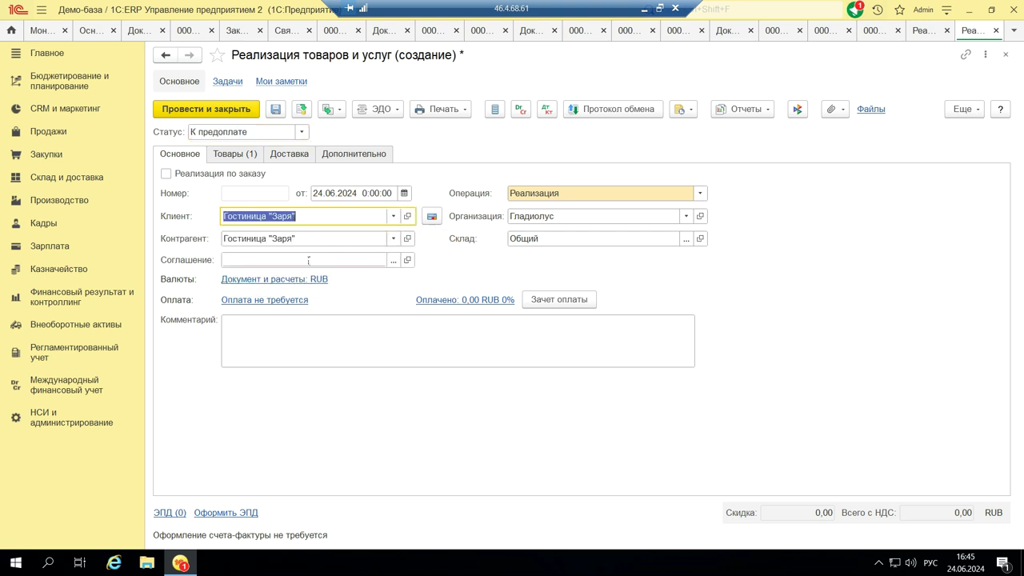
click(393, 260)
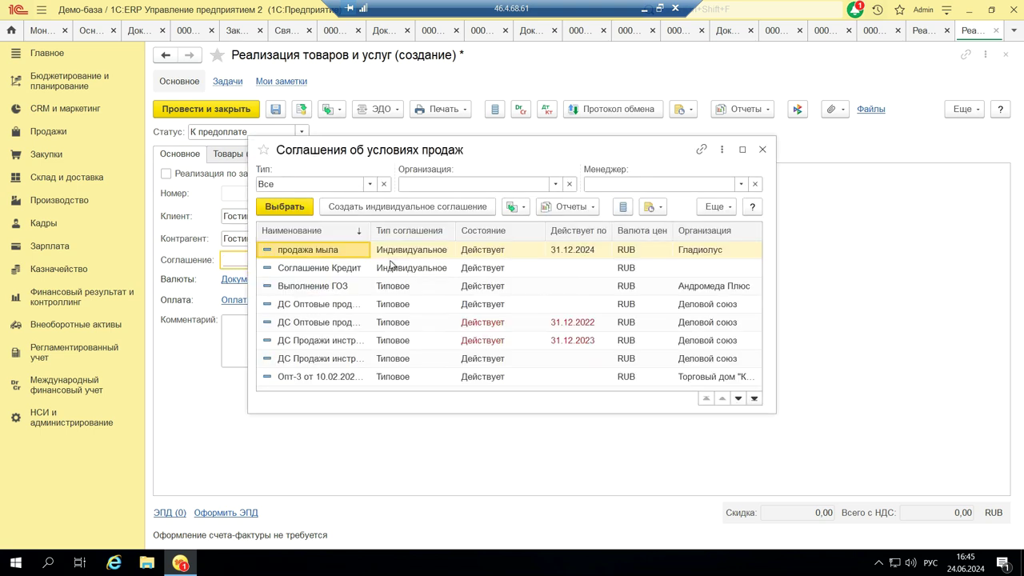
double_click(324, 256)
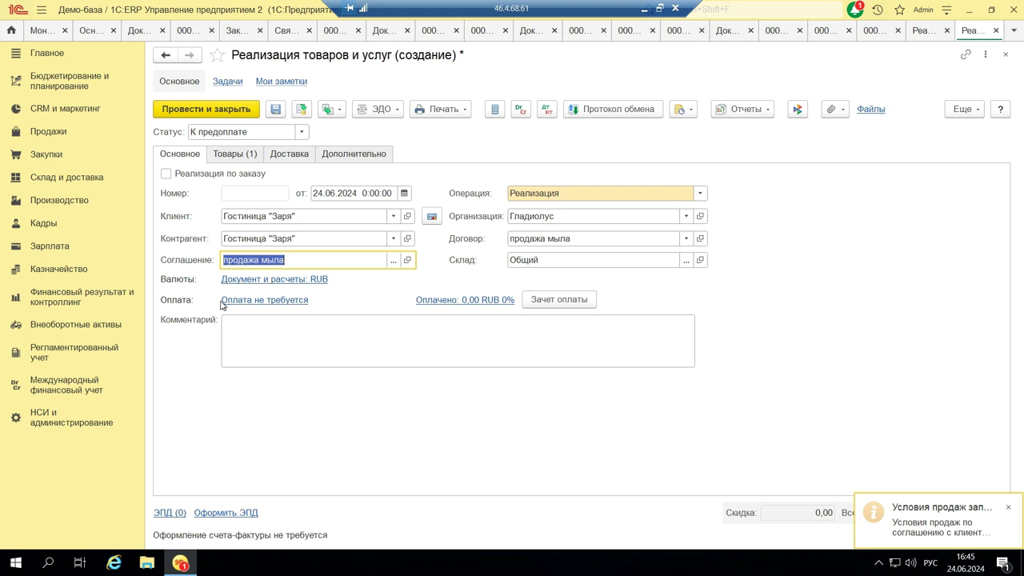
- Set the price of the Станок РФ goods row to 150 000 and save the sale document
click(247, 155)
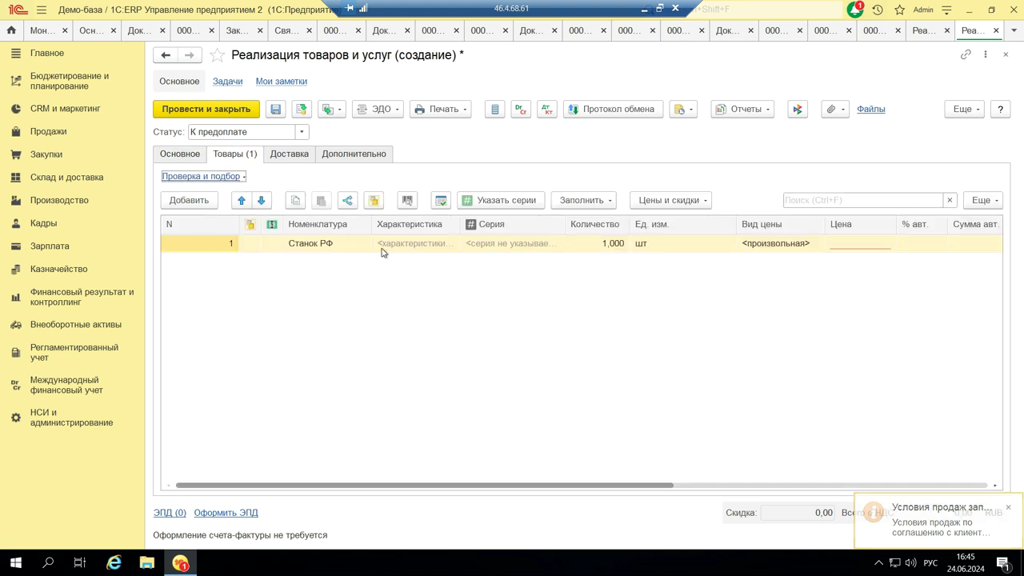
click(874, 246)
text(15)
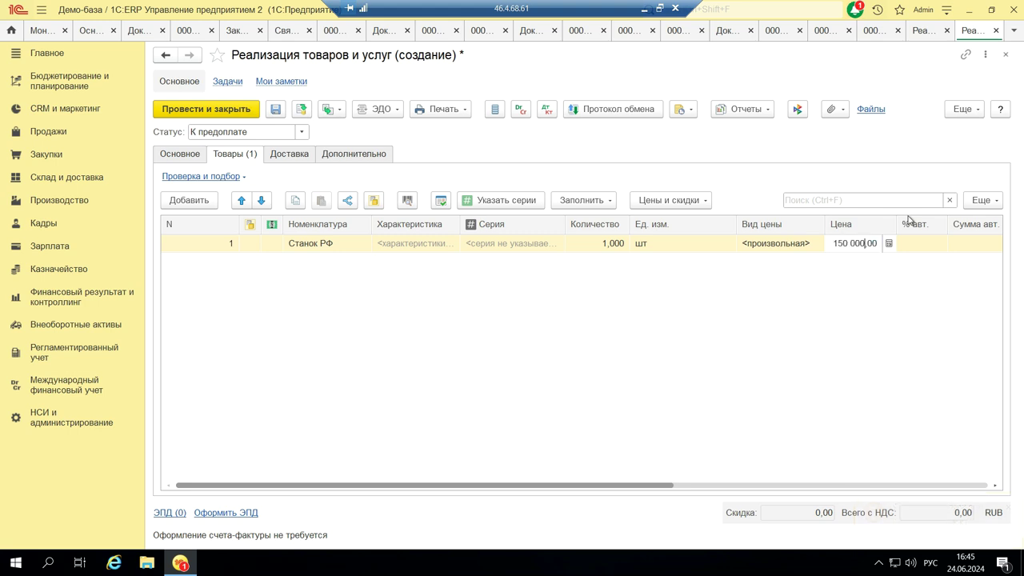
text(0 000)
key(Return)
key(Tab)
key(Tab)
key(Tab)
key(Tab)
key(Tab)
key(Tab)
key(Tab)
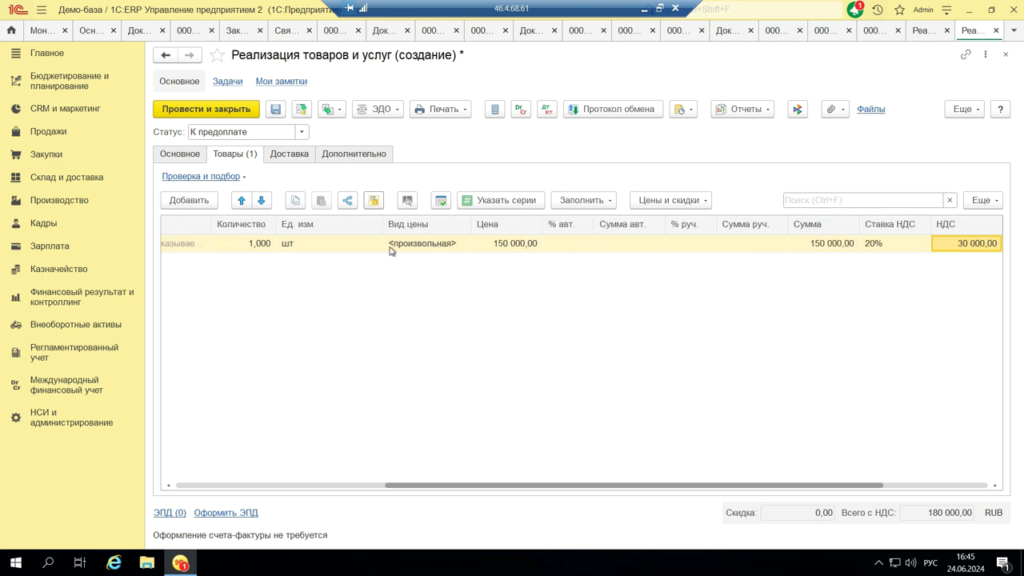
click(861, 249)
click(876, 247)
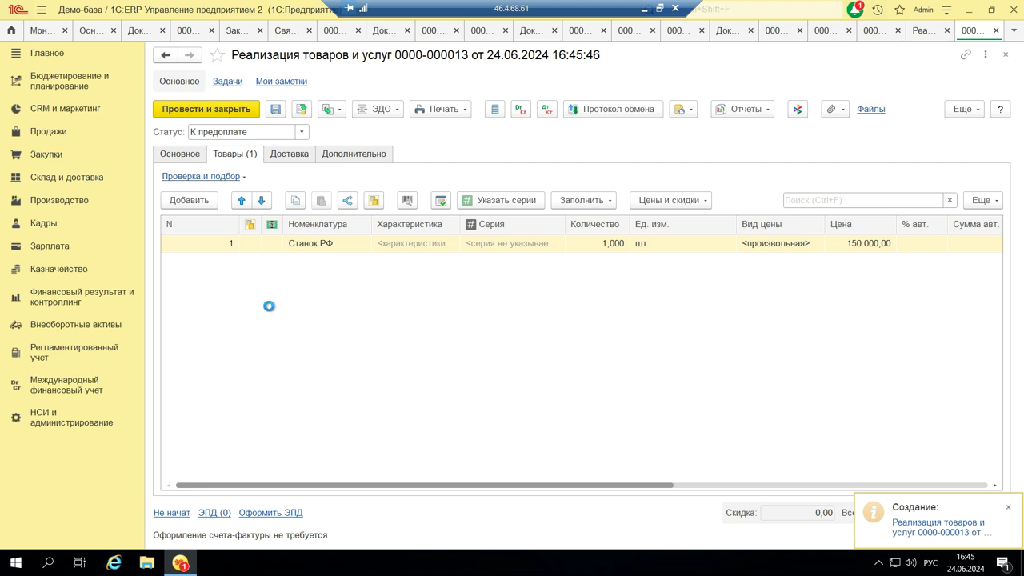
- Review the saved sale's main details and switch to the closing slide, number 9, of the PowerPoint presentation
click(178, 157)
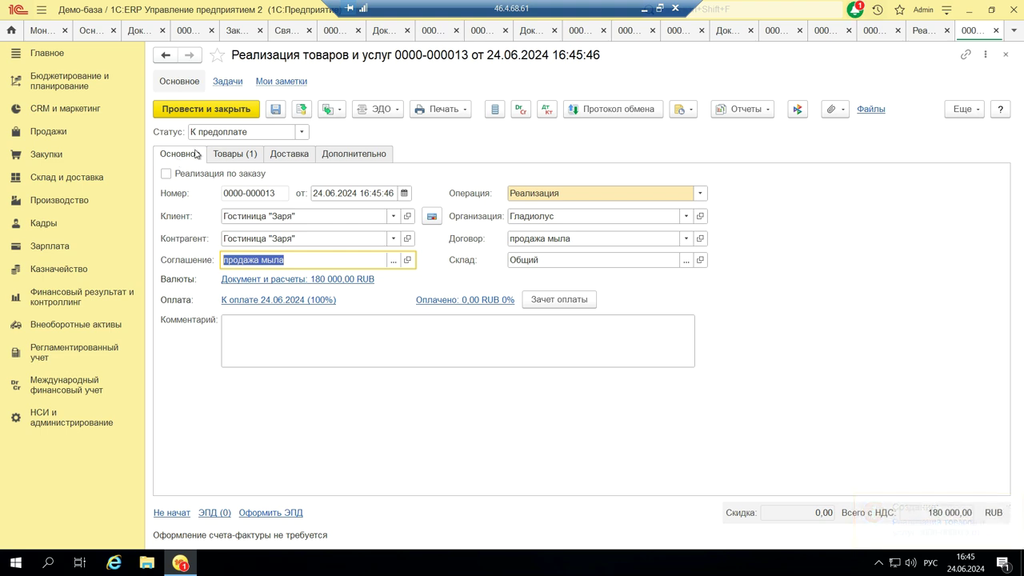
click(645, 11)
click(77, 507)
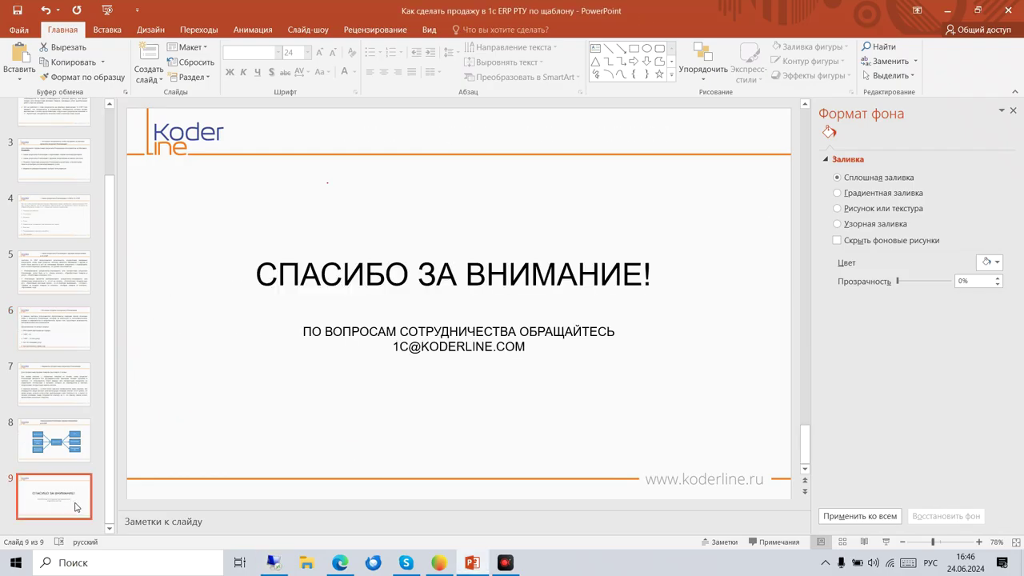